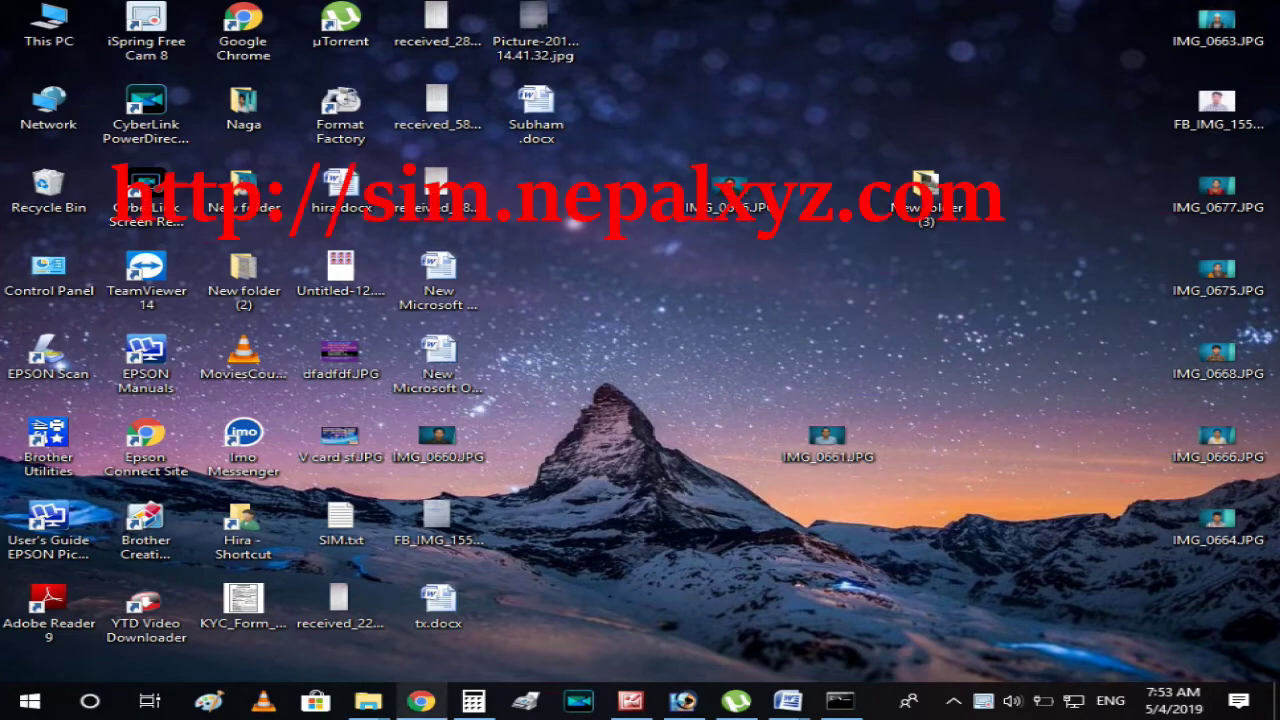
Open Easy SIM in Chrome and sign in with the saved username and the account password.
click(420, 700)
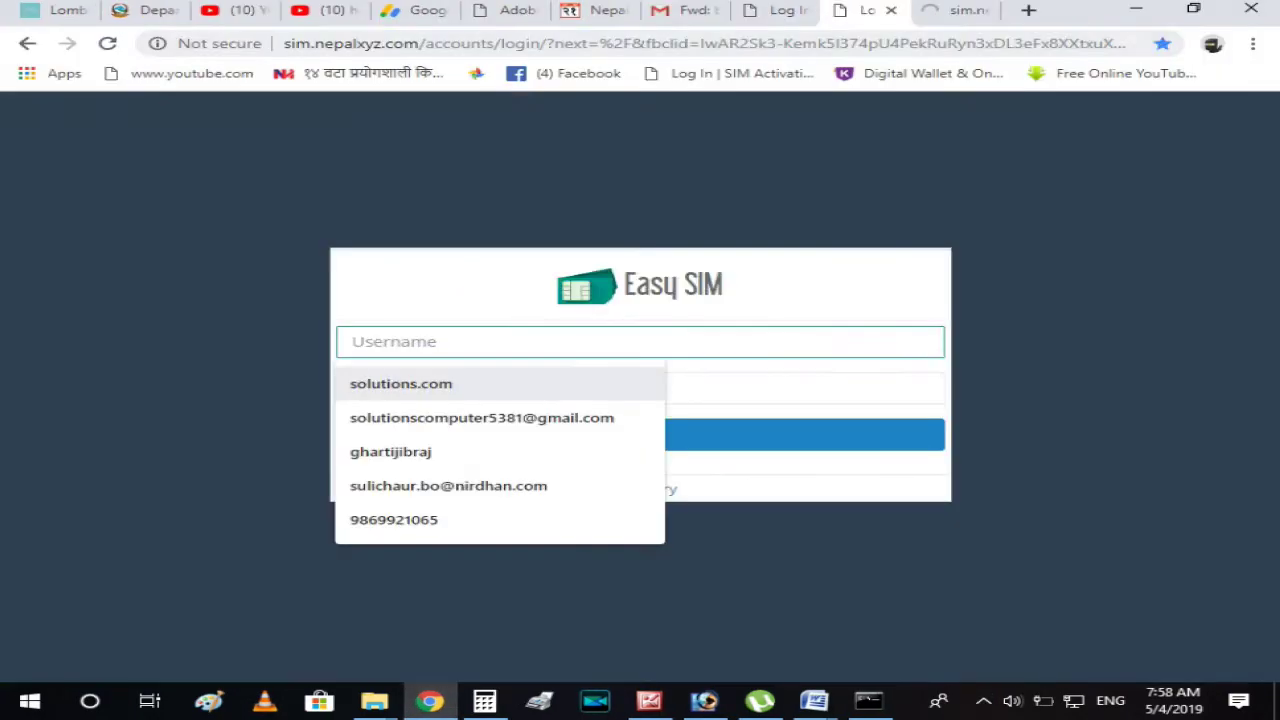
key(Down)
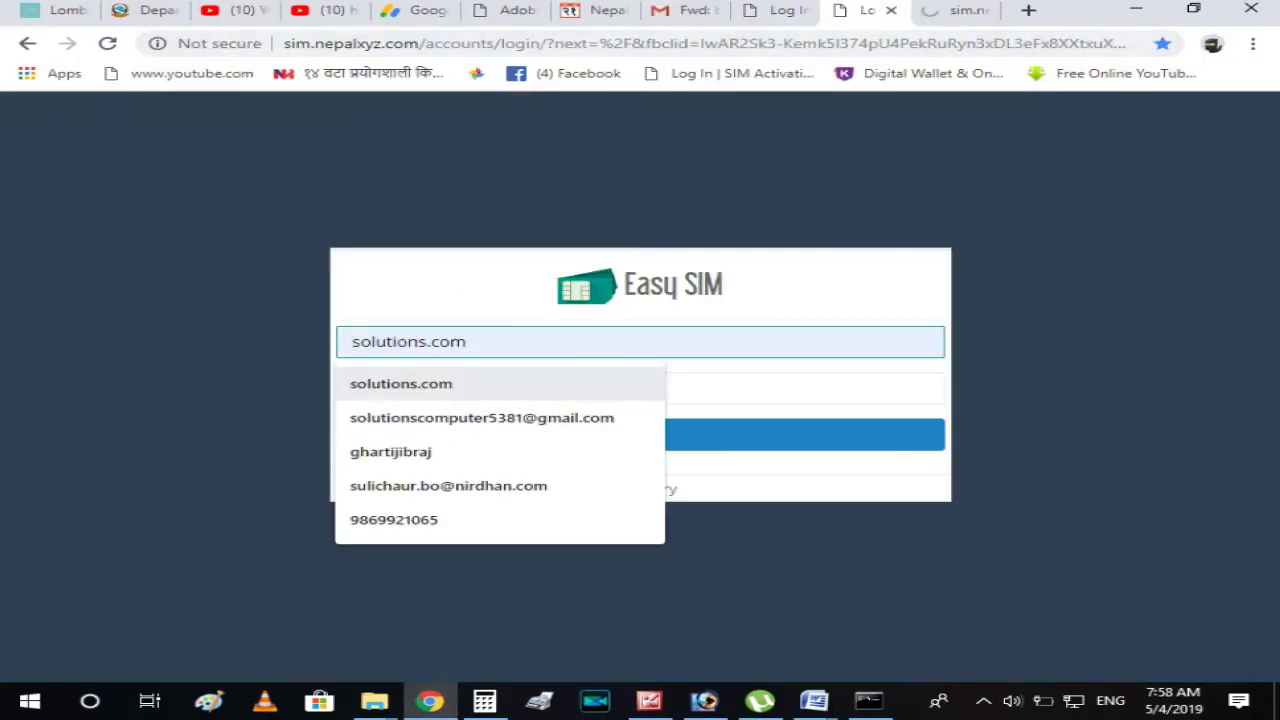
key(Return)
key(Tab)
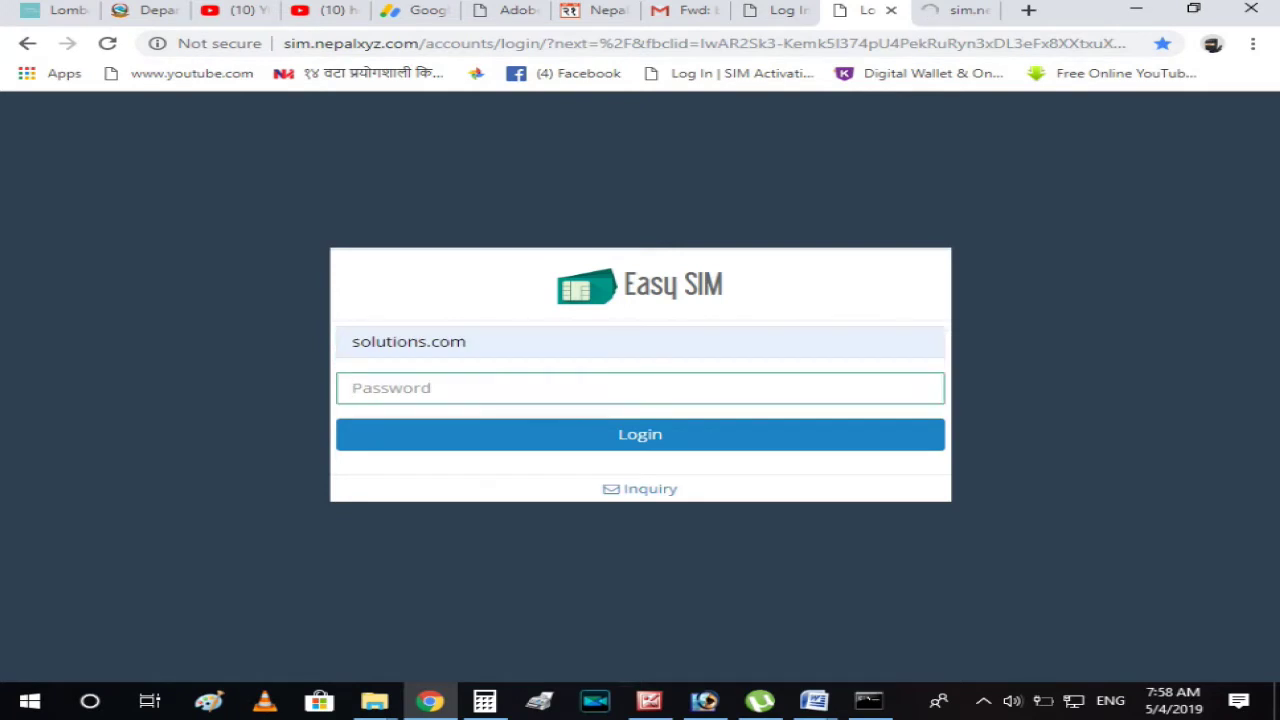
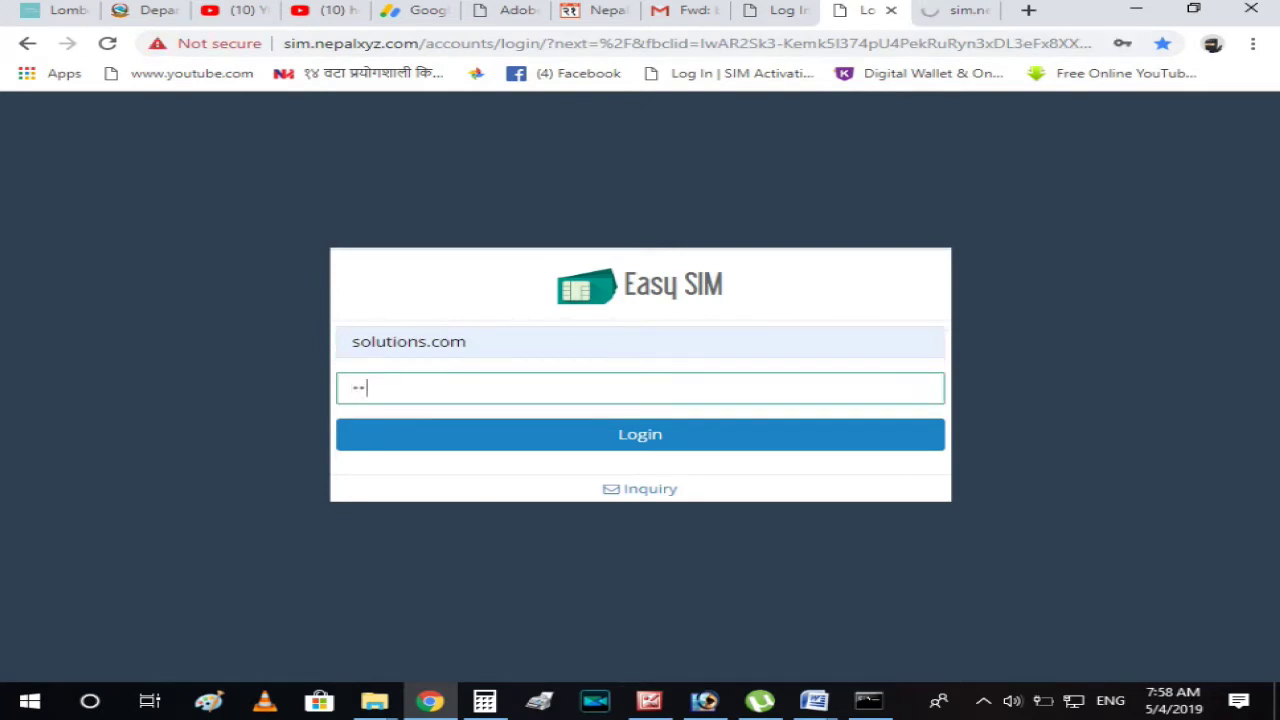
key(Return)
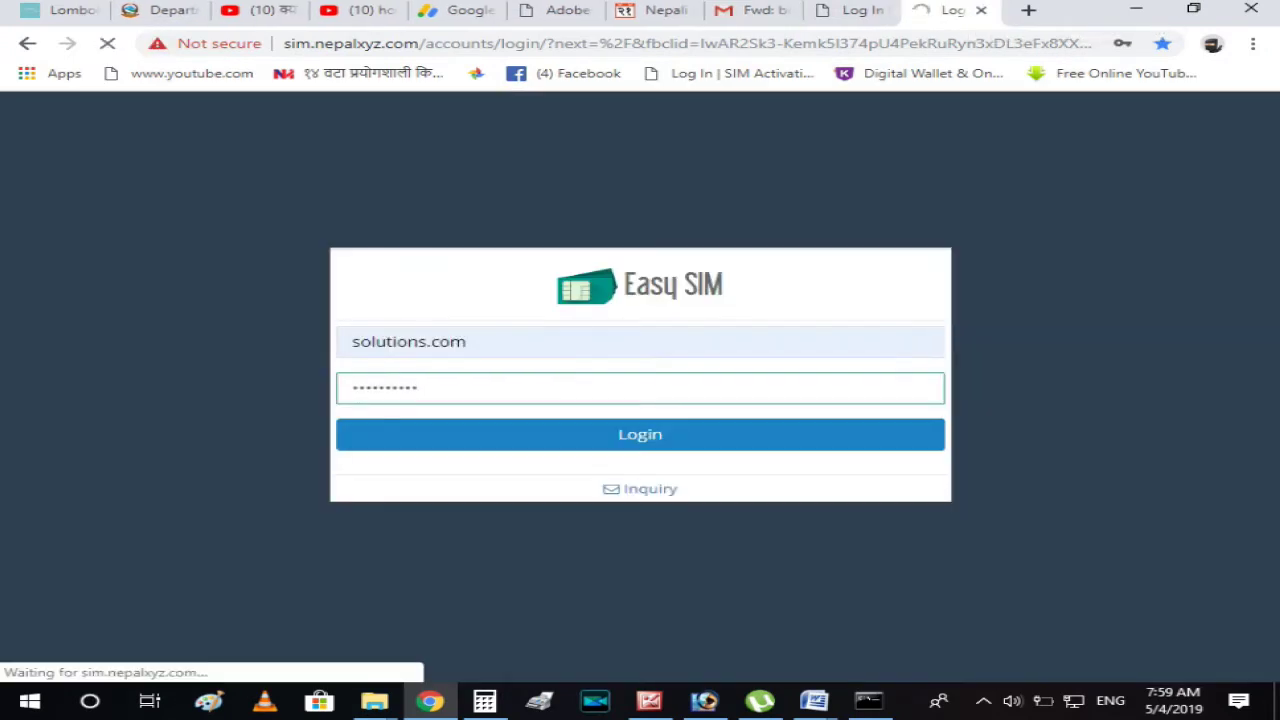
Close the 403 Forbidden tab to return to the Easy SIM login form.
click(640, 434)
key(ctrl+shift+Tab)
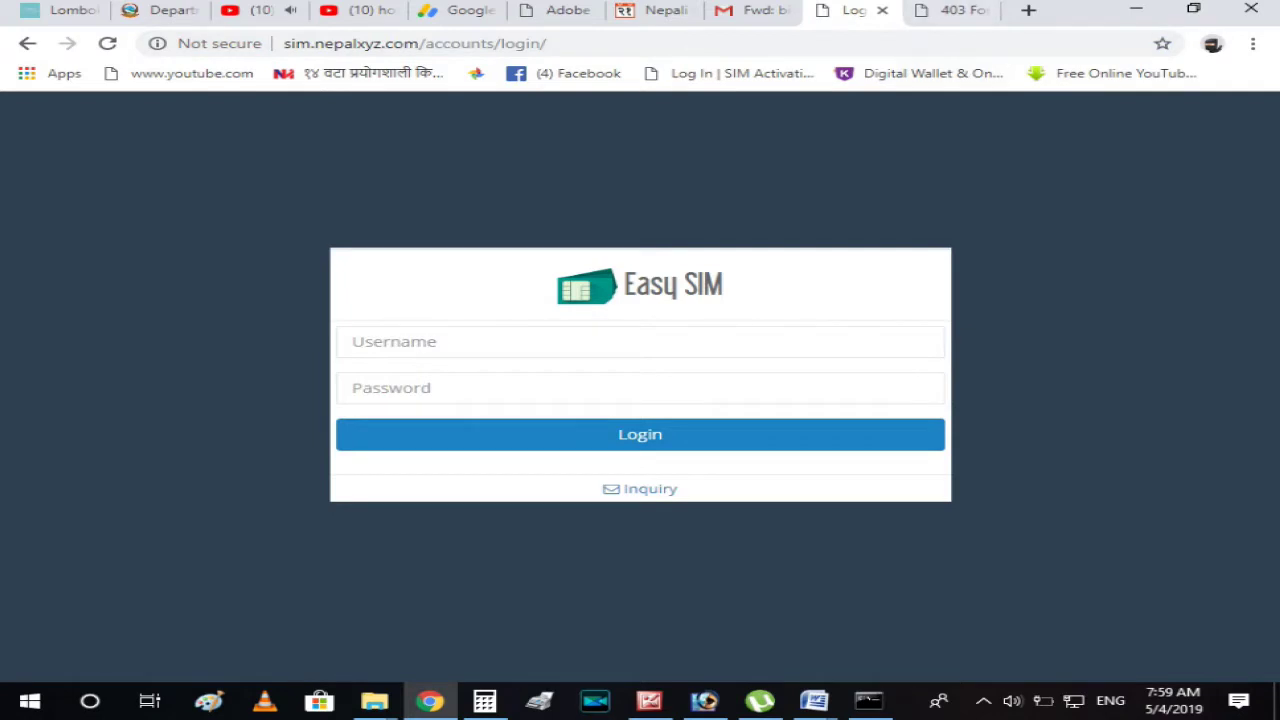
key(ctrl+Tab)
key(ctrl+w)
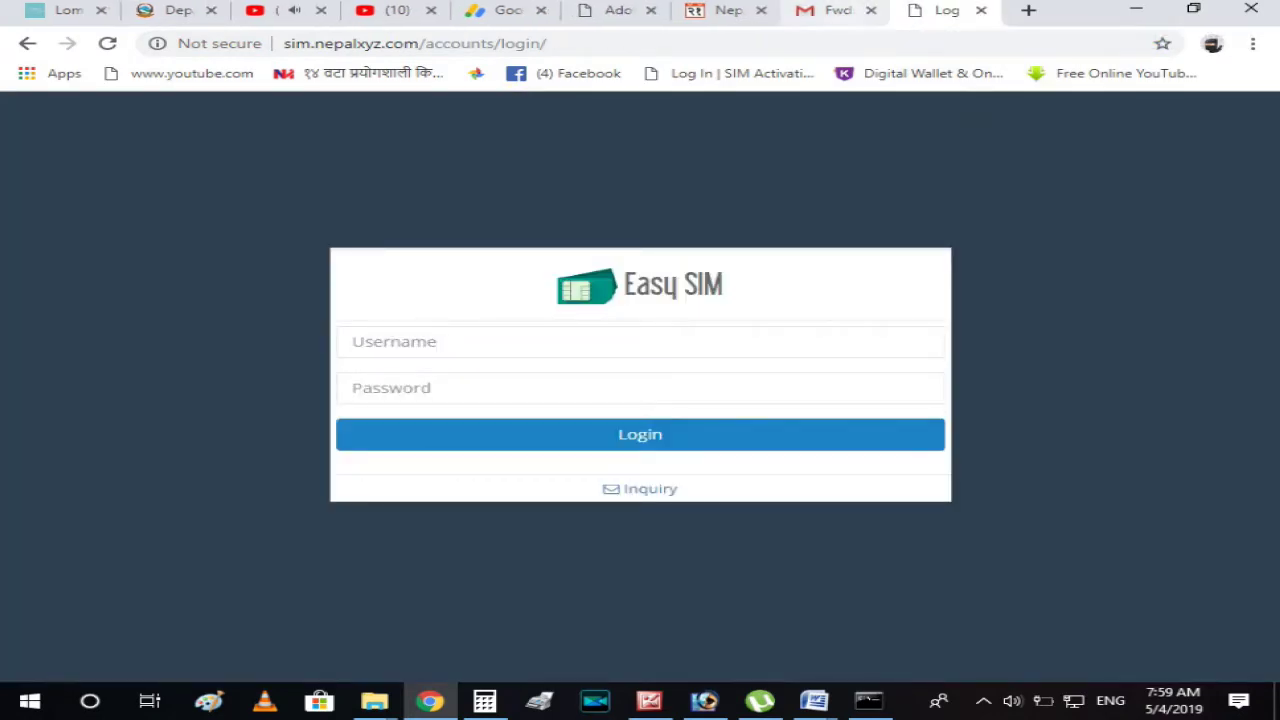
Log in again with the saved username and the account password.
click(640, 341)
key(Down)
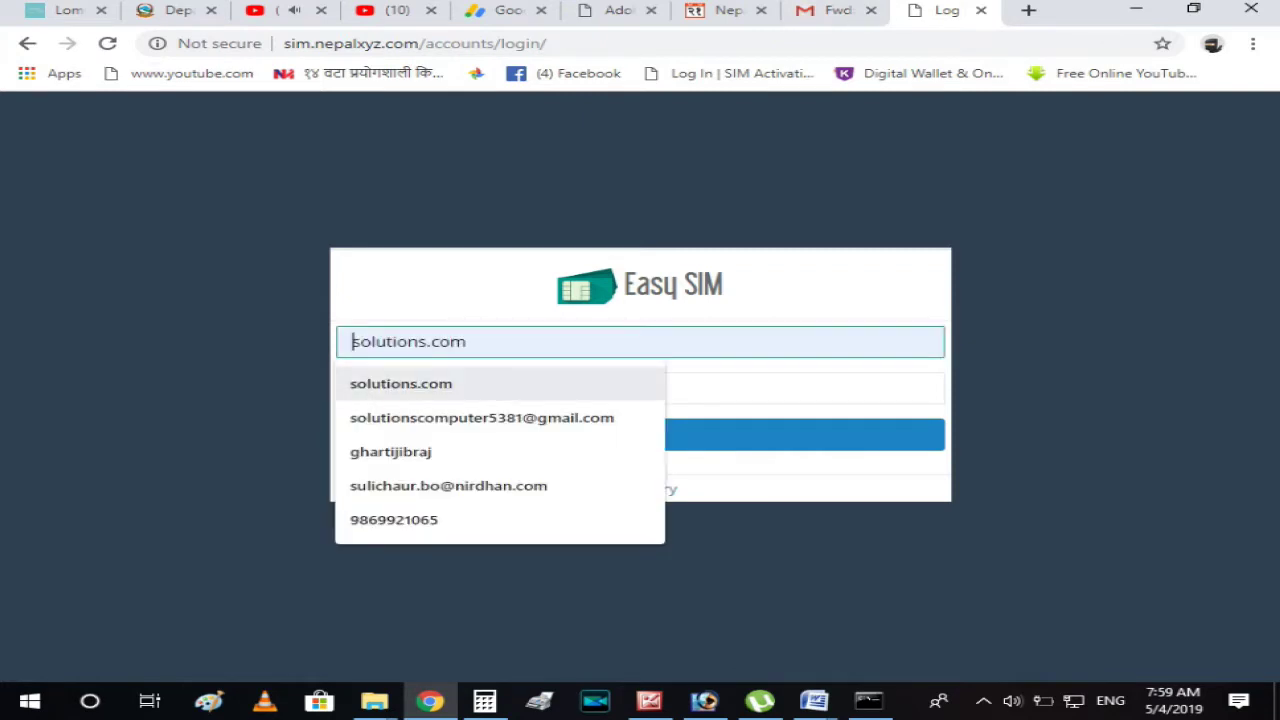
key(Return)
click(640, 388)
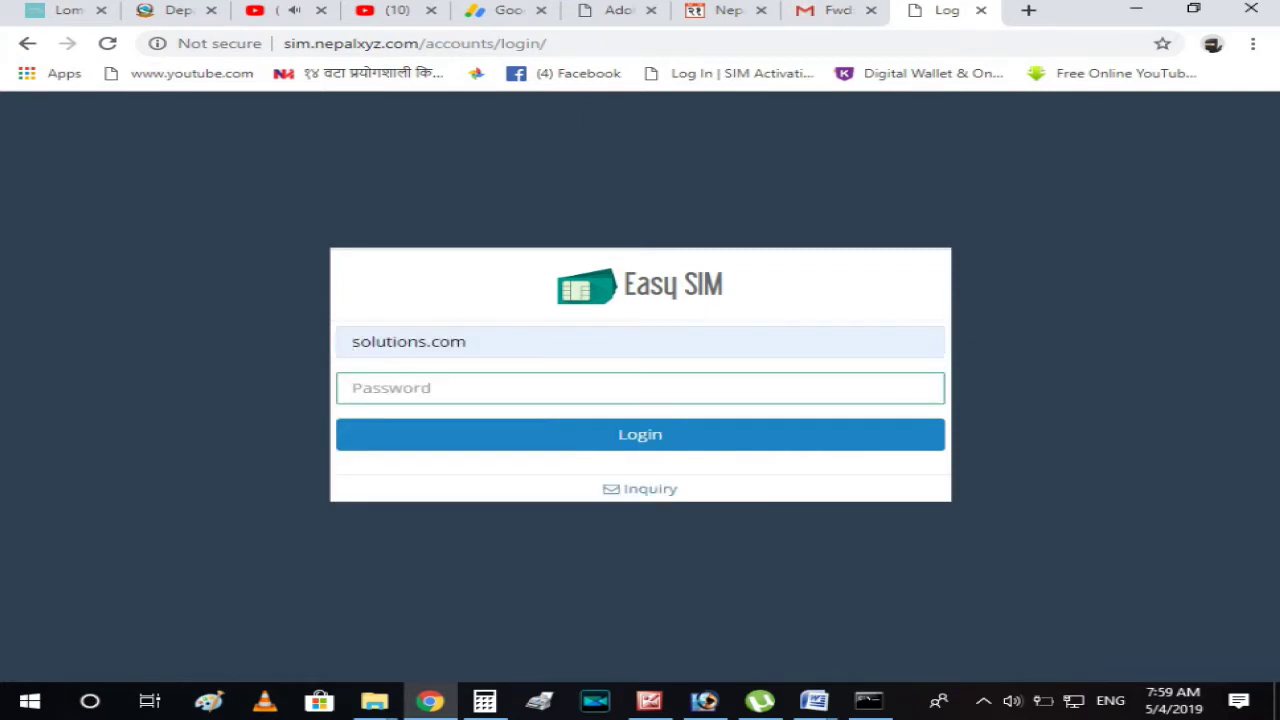
text(•••••••)
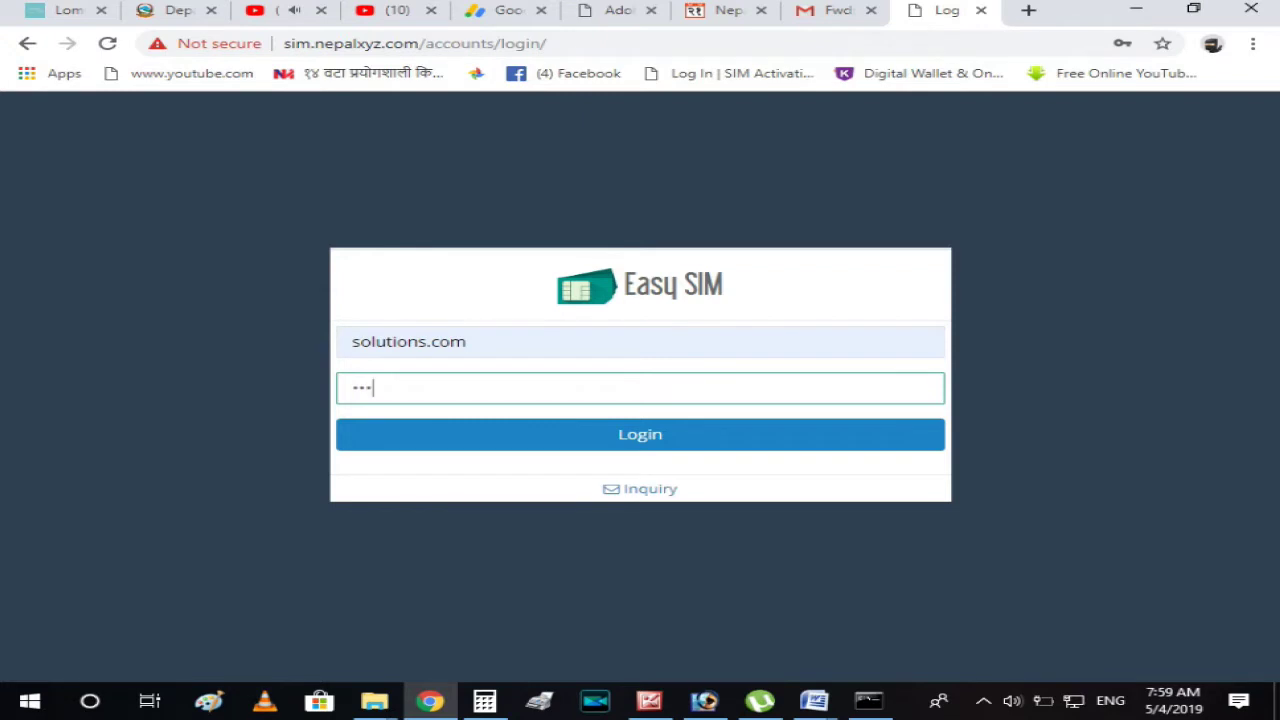
text(•••)
key(Return)
key(Tab)
key(Return)
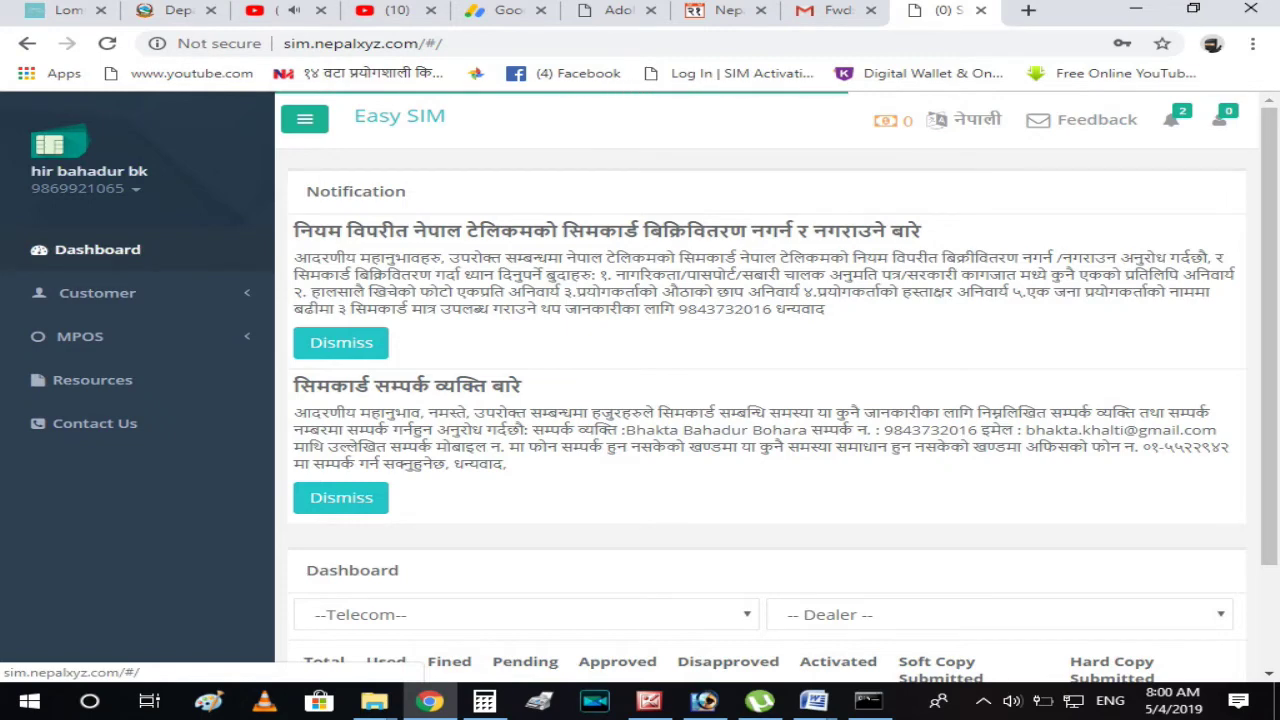
Choose Customer > Add Customer from the dashboard sidebar.
scroll(97, 292, down, 2)
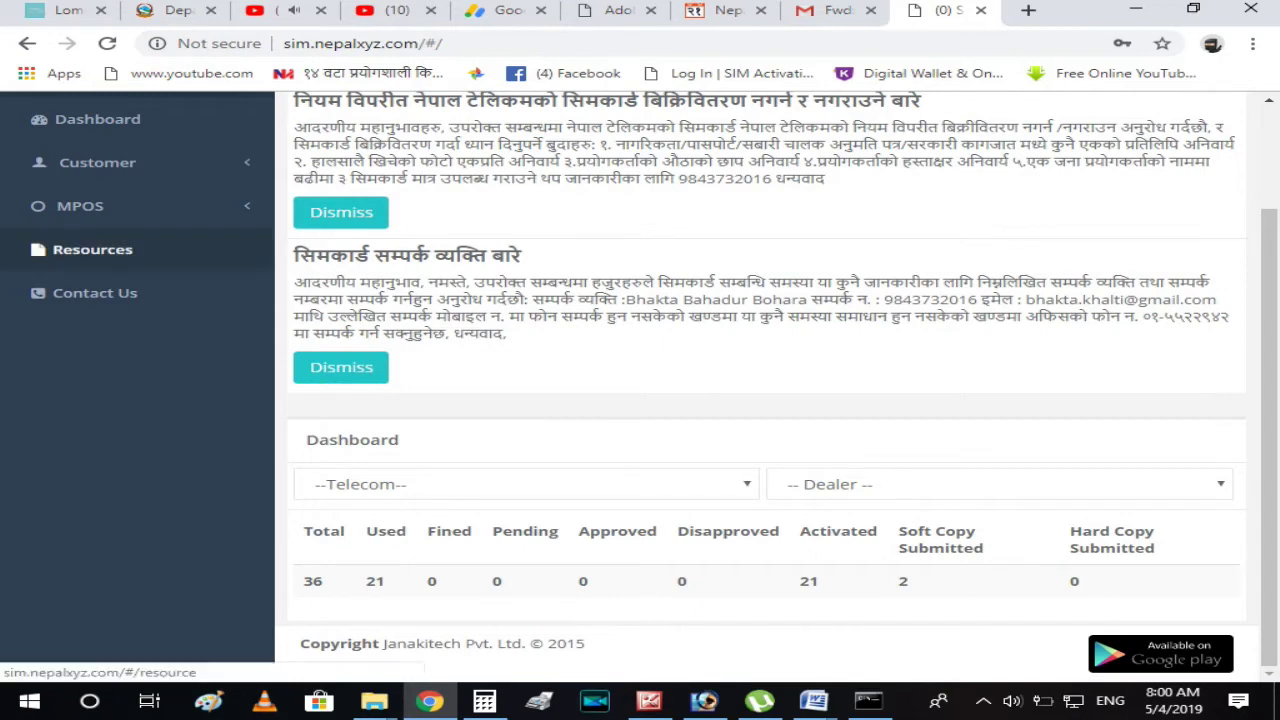
click(97, 162)
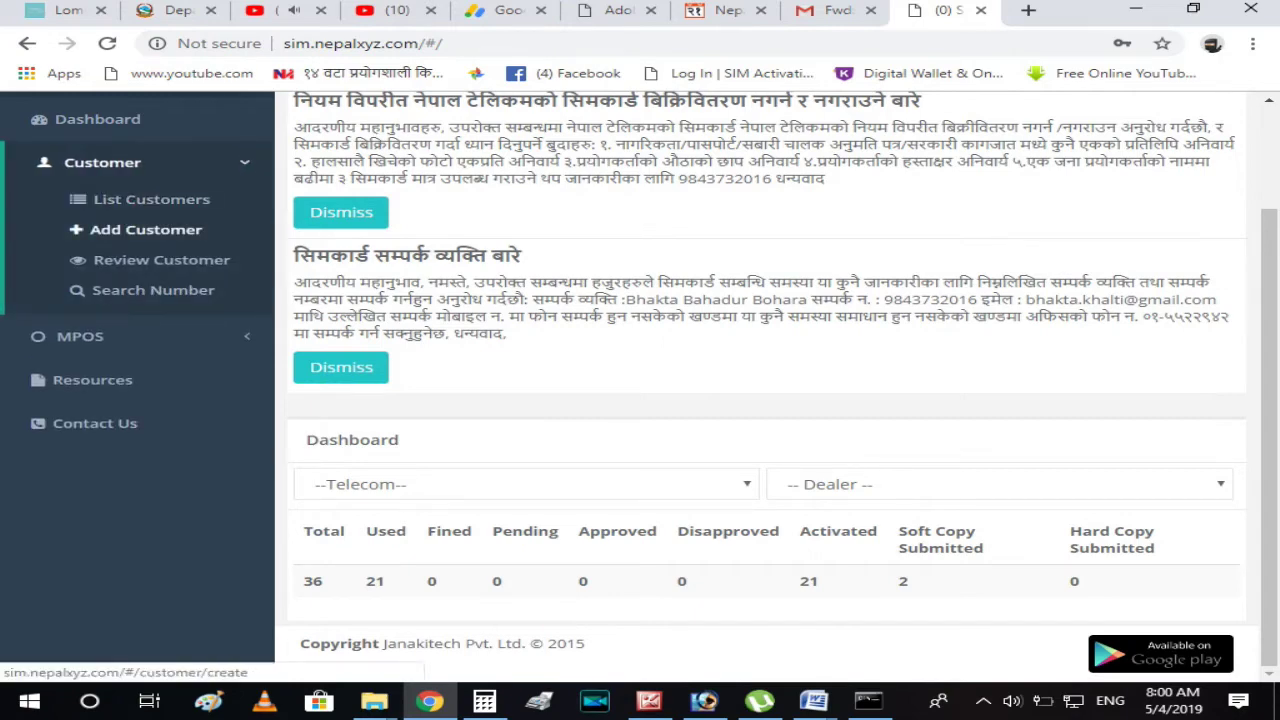
click(146, 229)
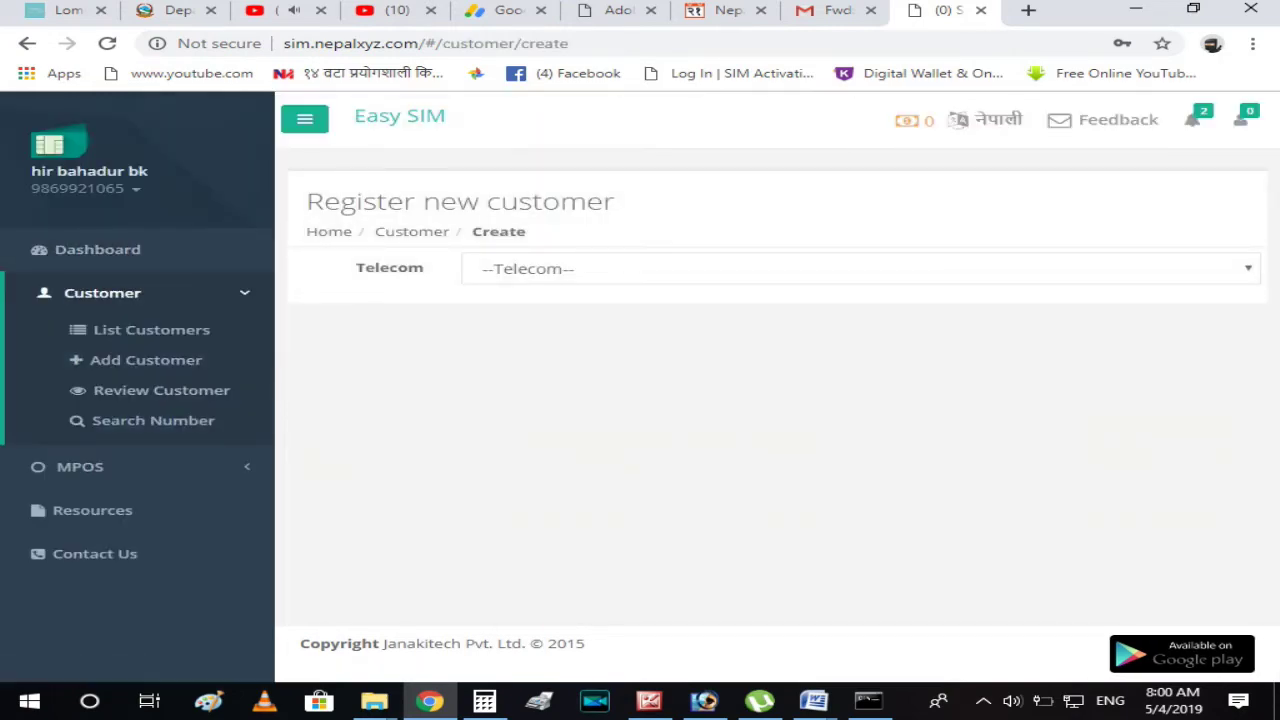
Set Telecom to NTC, keep Customer Type Pre Paid, and start entering the customer's mobile number.
click(860, 268)
click(499, 313)
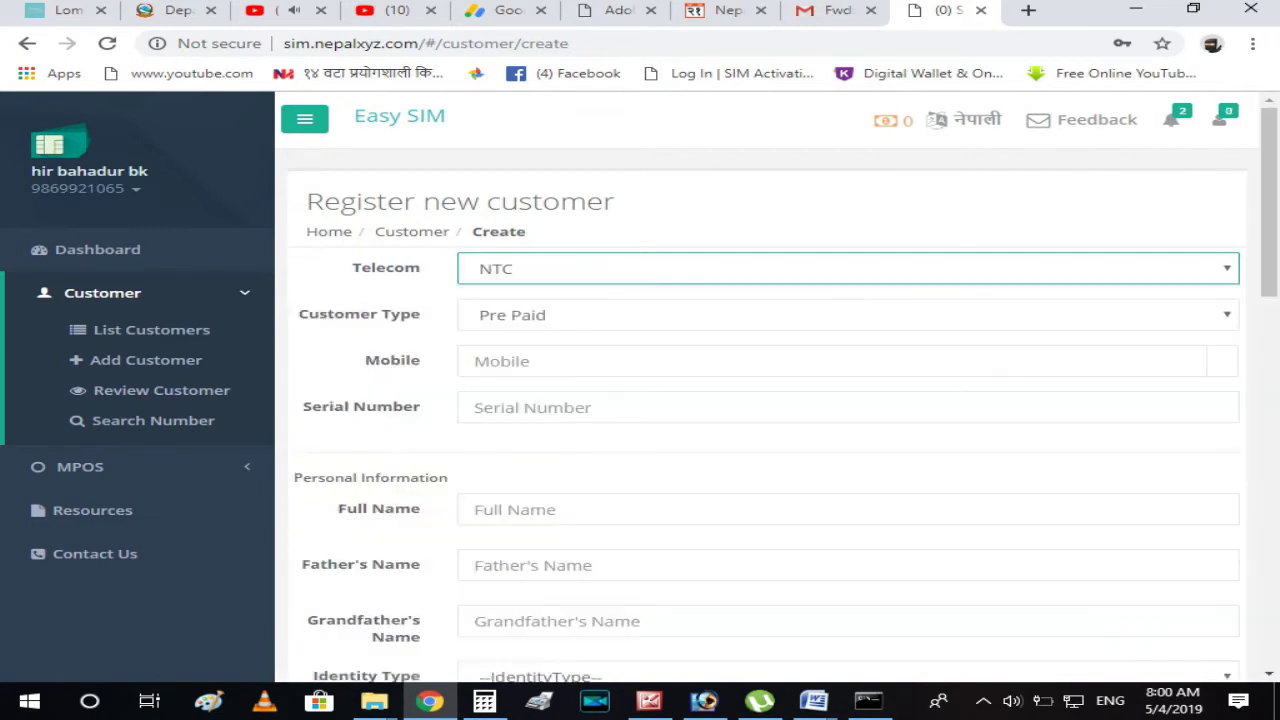
click(499, 315)
click(499, 360)
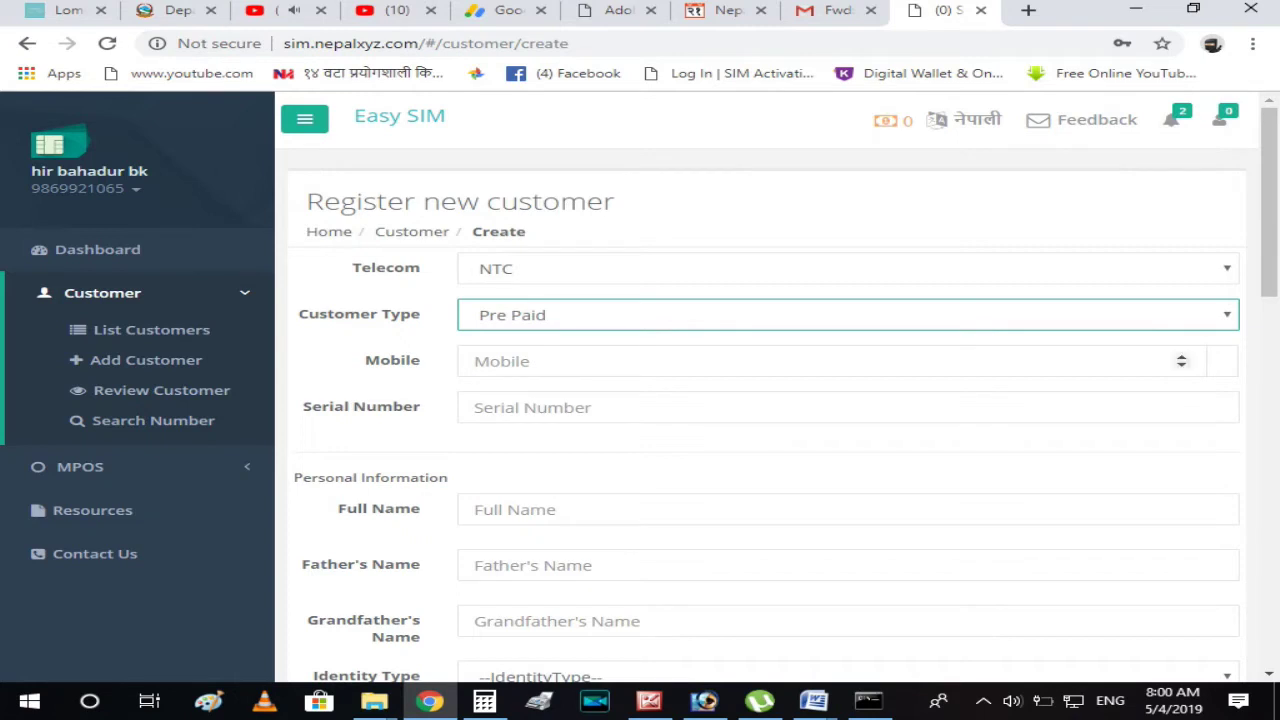
click(500, 361)
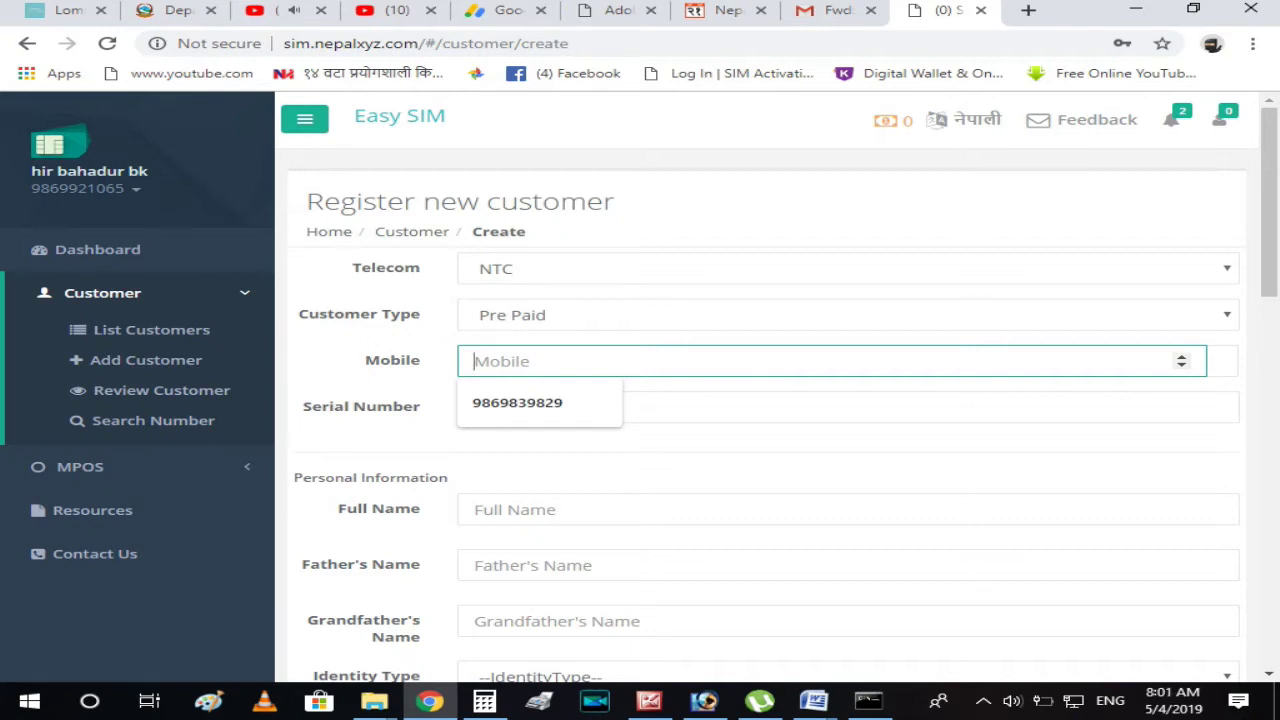
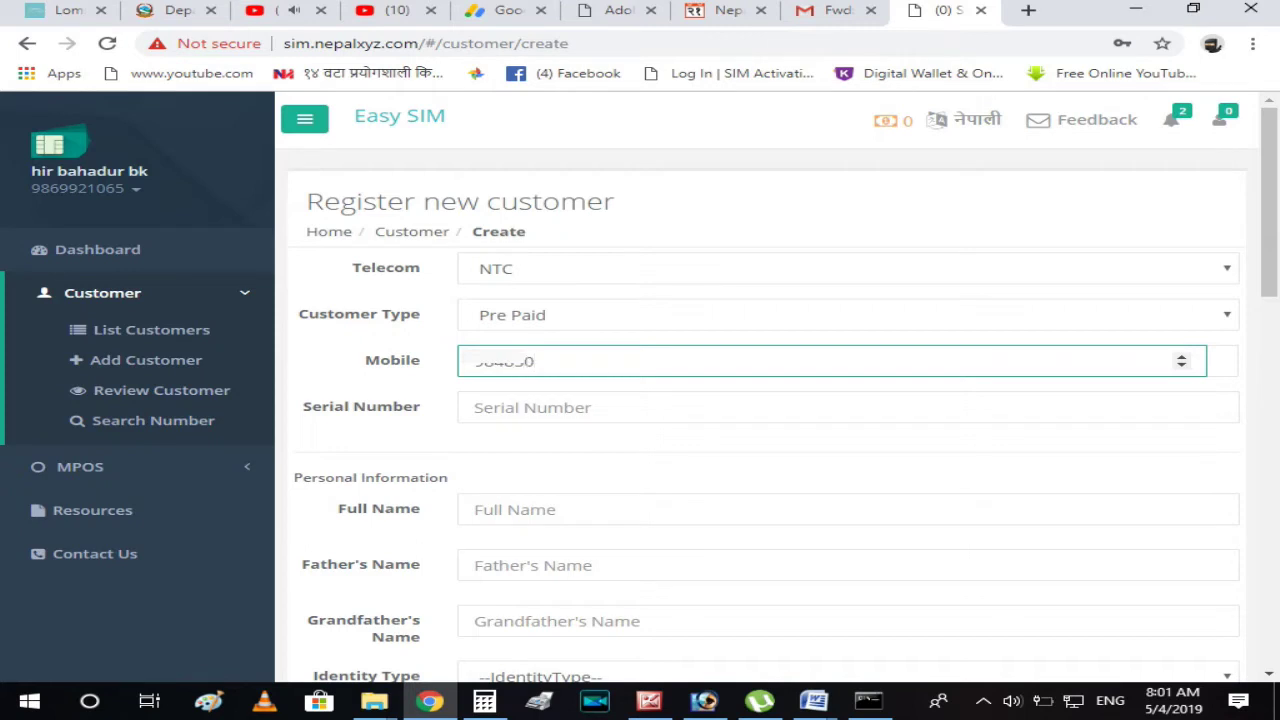
Enter the SIM's 19-digit serial number in the Serial Number field.
click(600, 407)
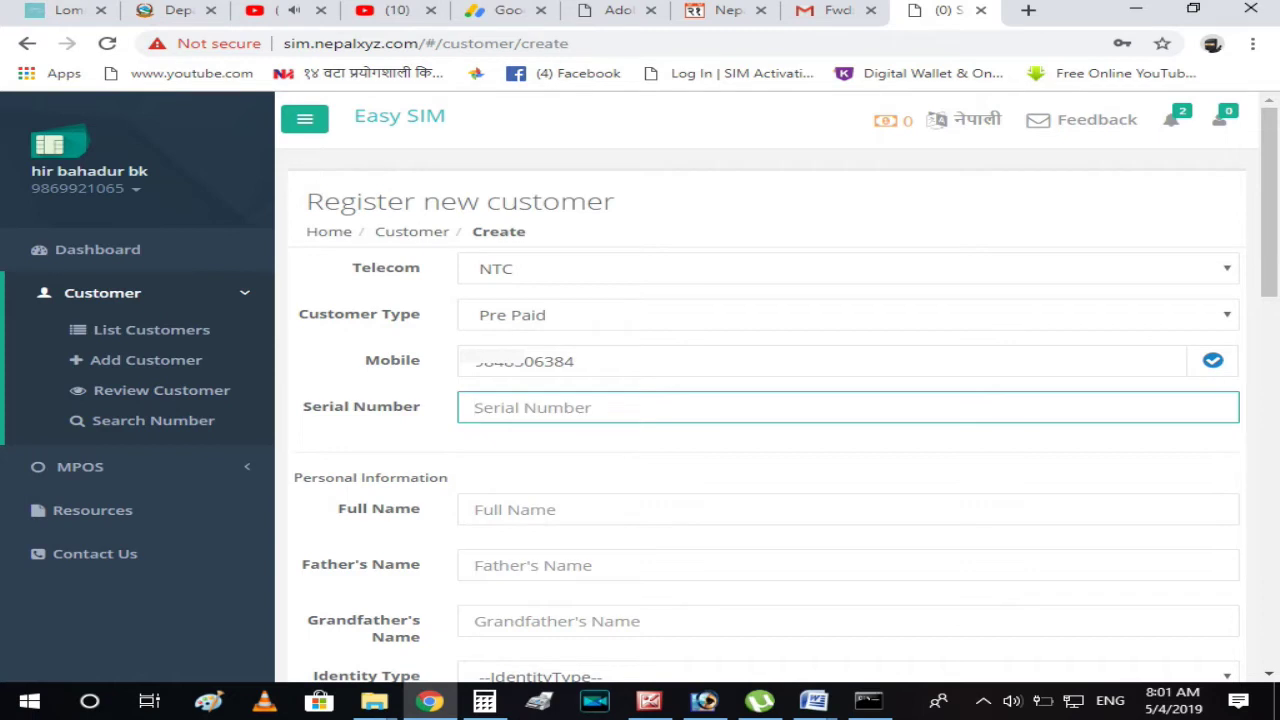
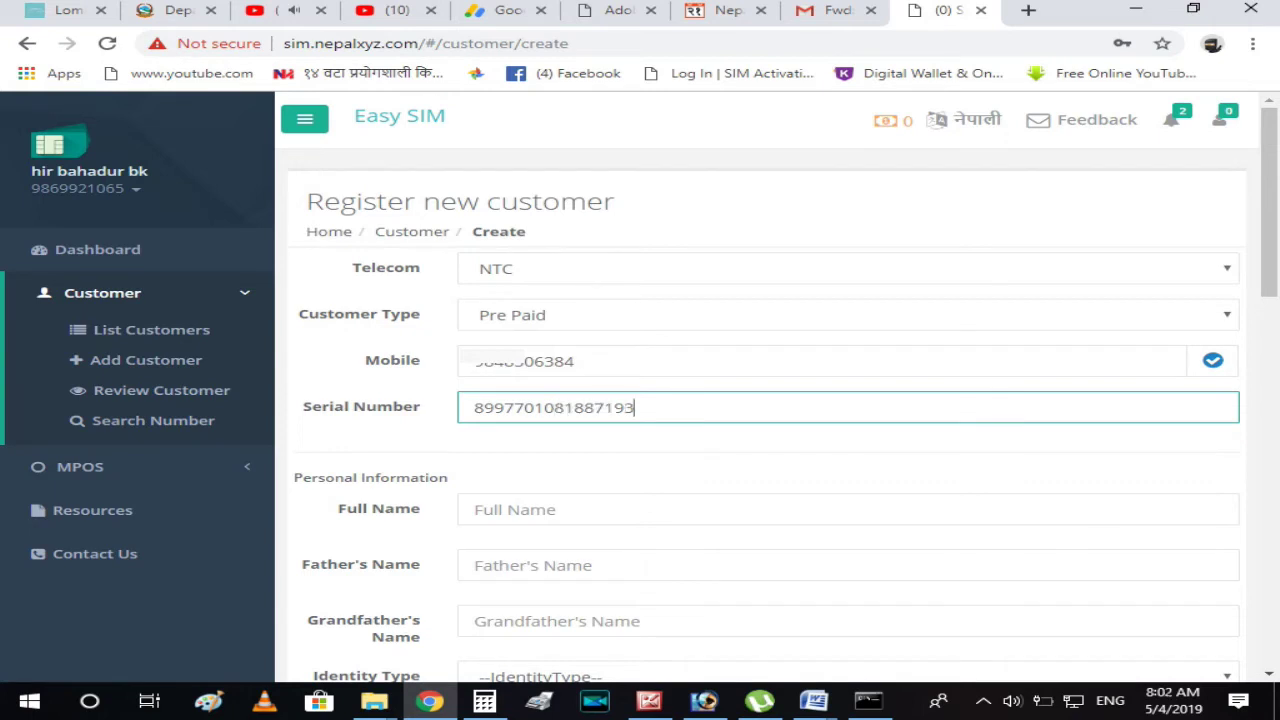
Enter the customer's full name in the Full Name field.
click(700, 509)
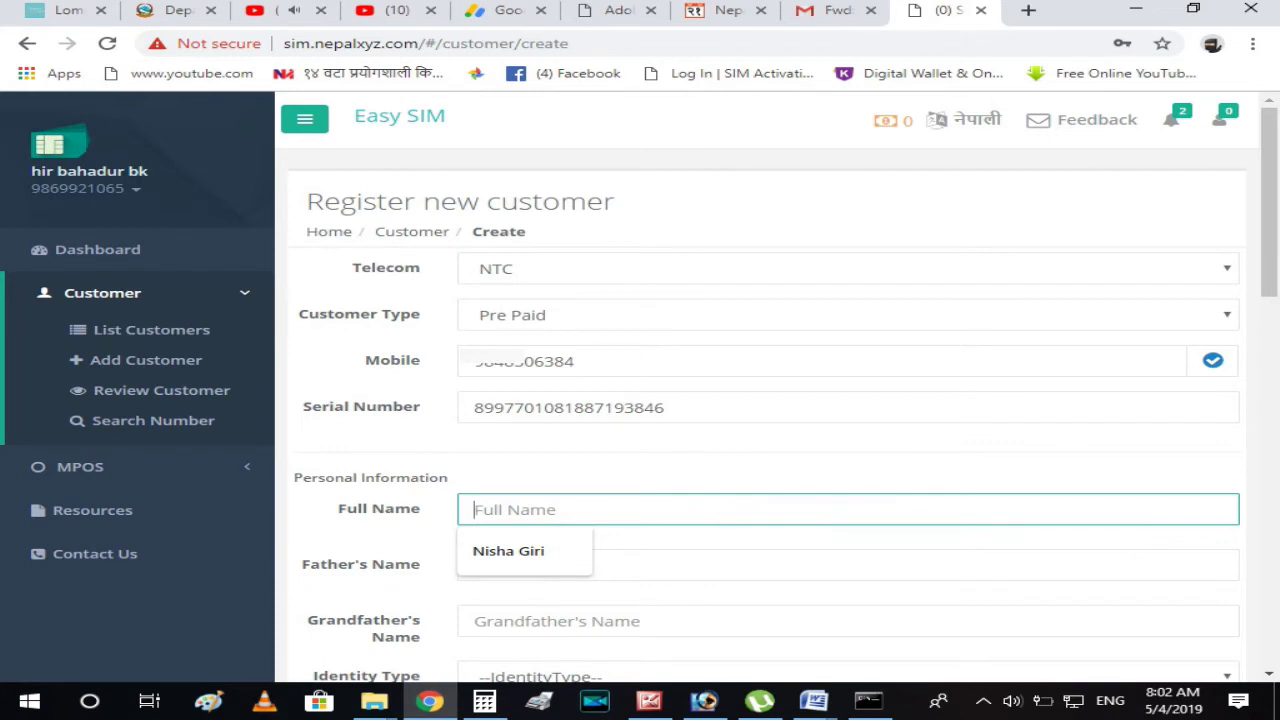
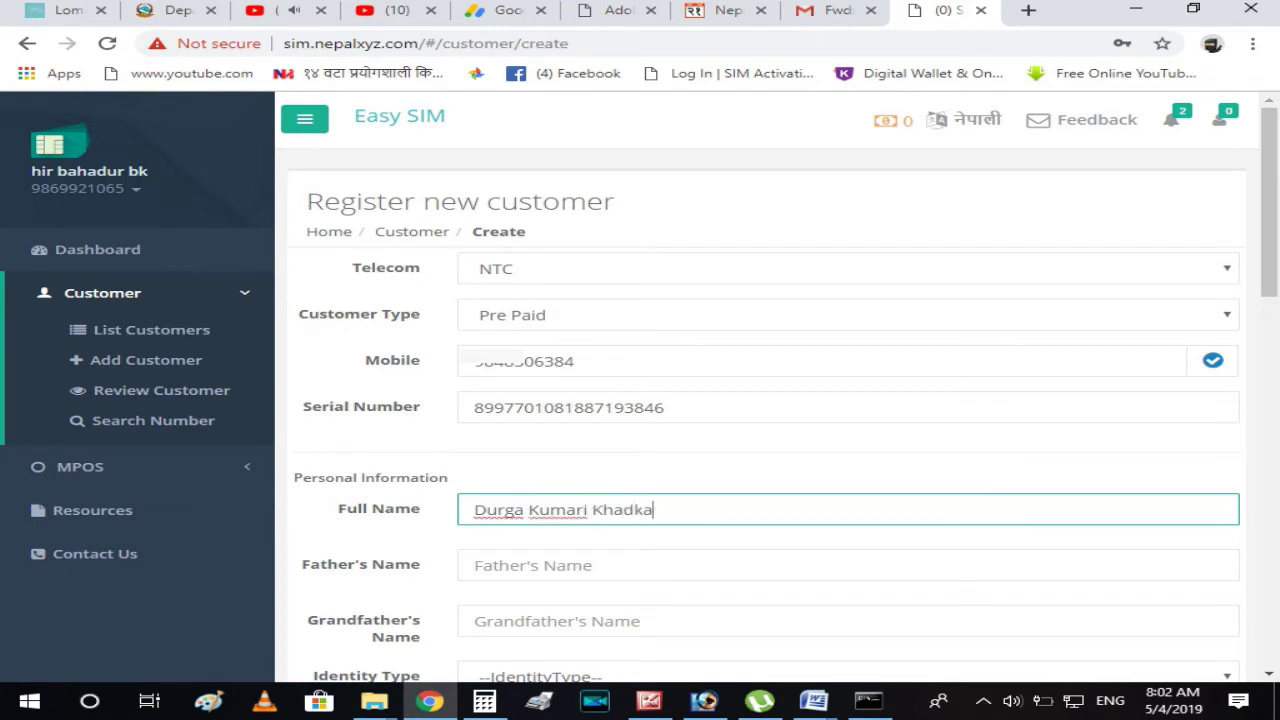
click(474, 565)
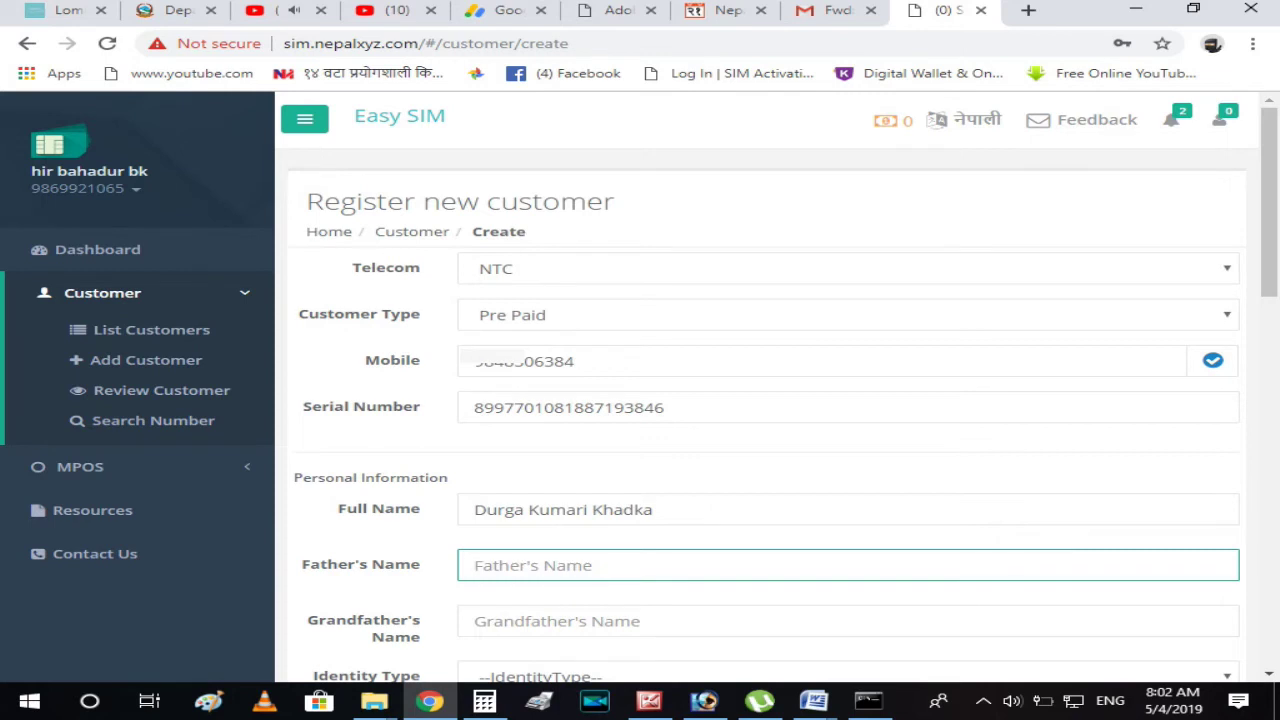
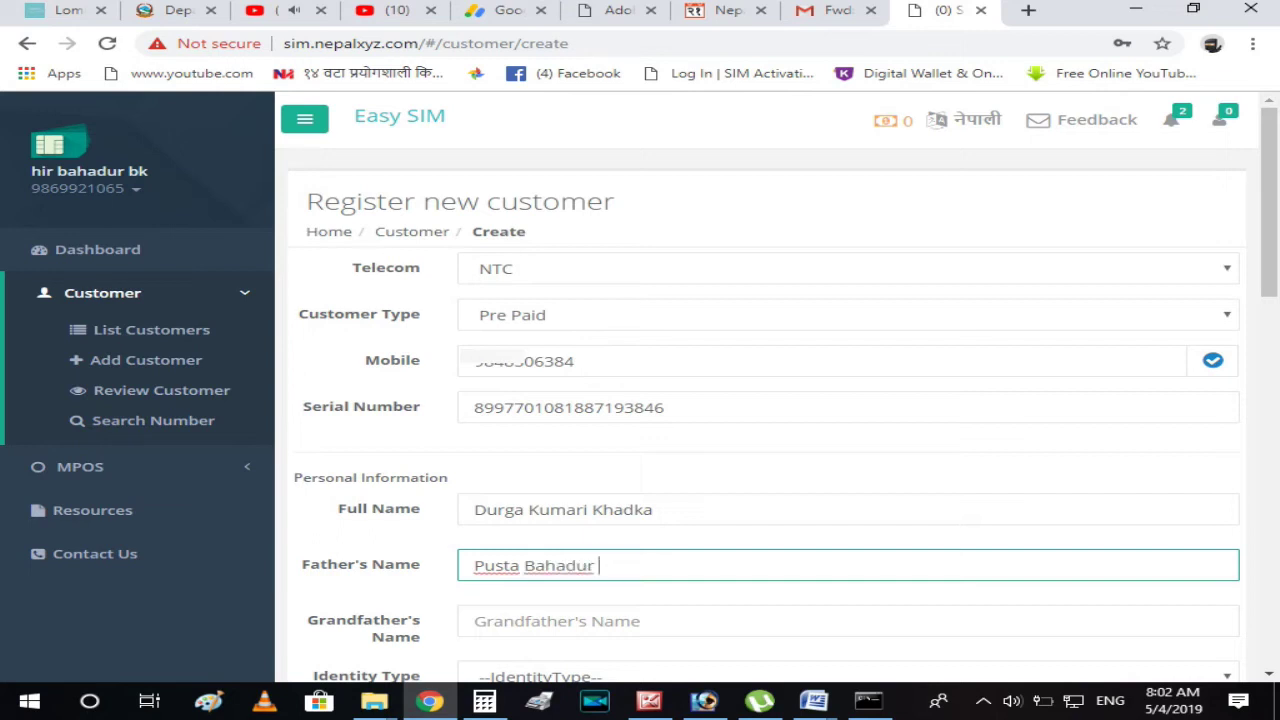
Enter the customer's father's name and grandfather's name.
key(Tab)
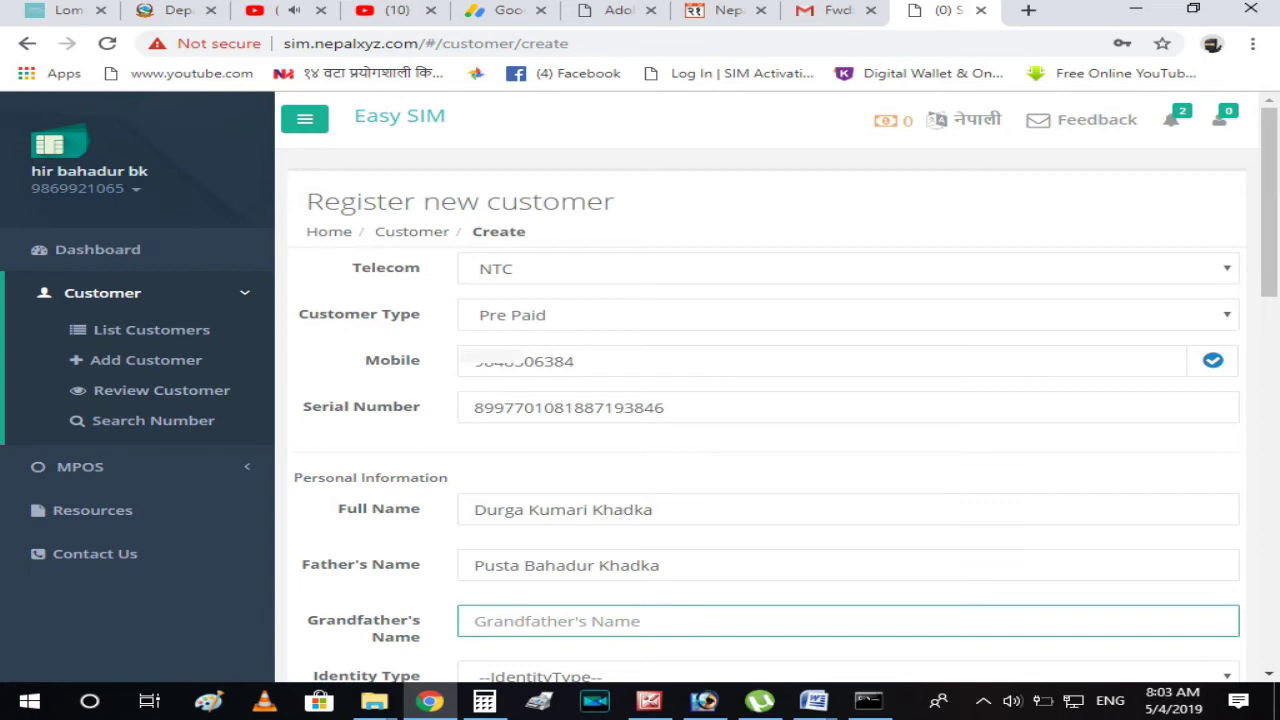
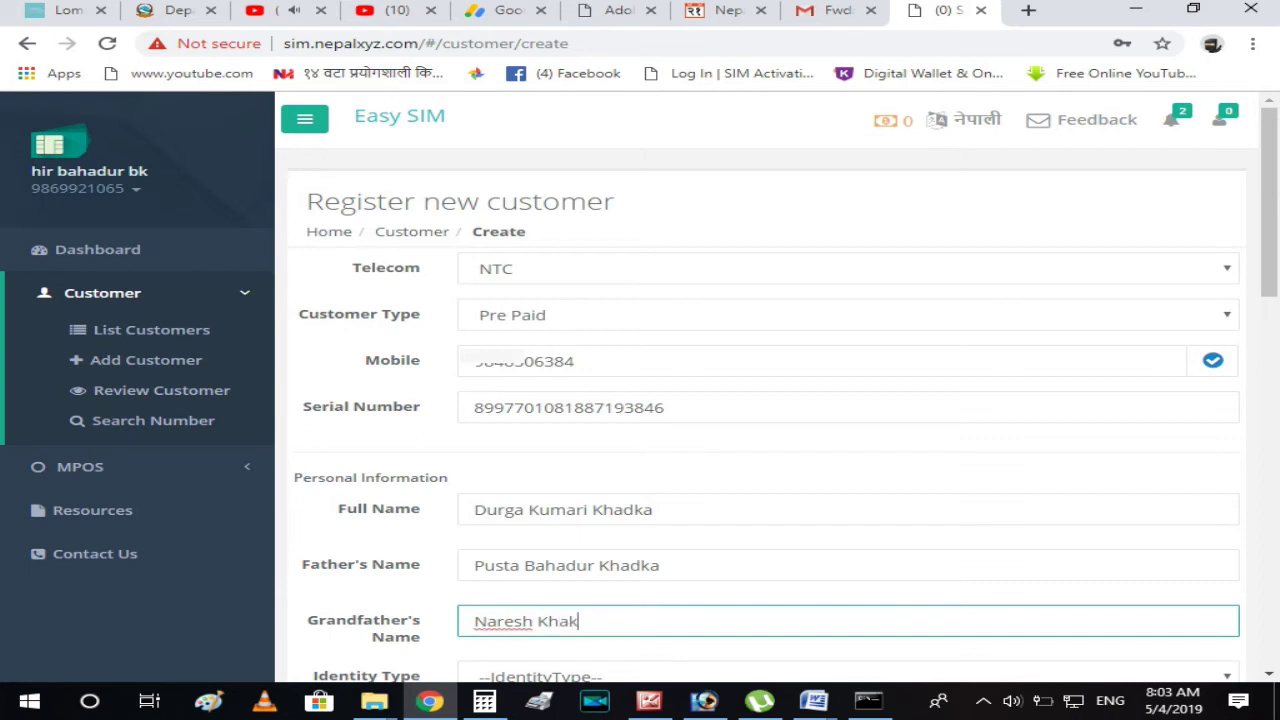
key(Tab)
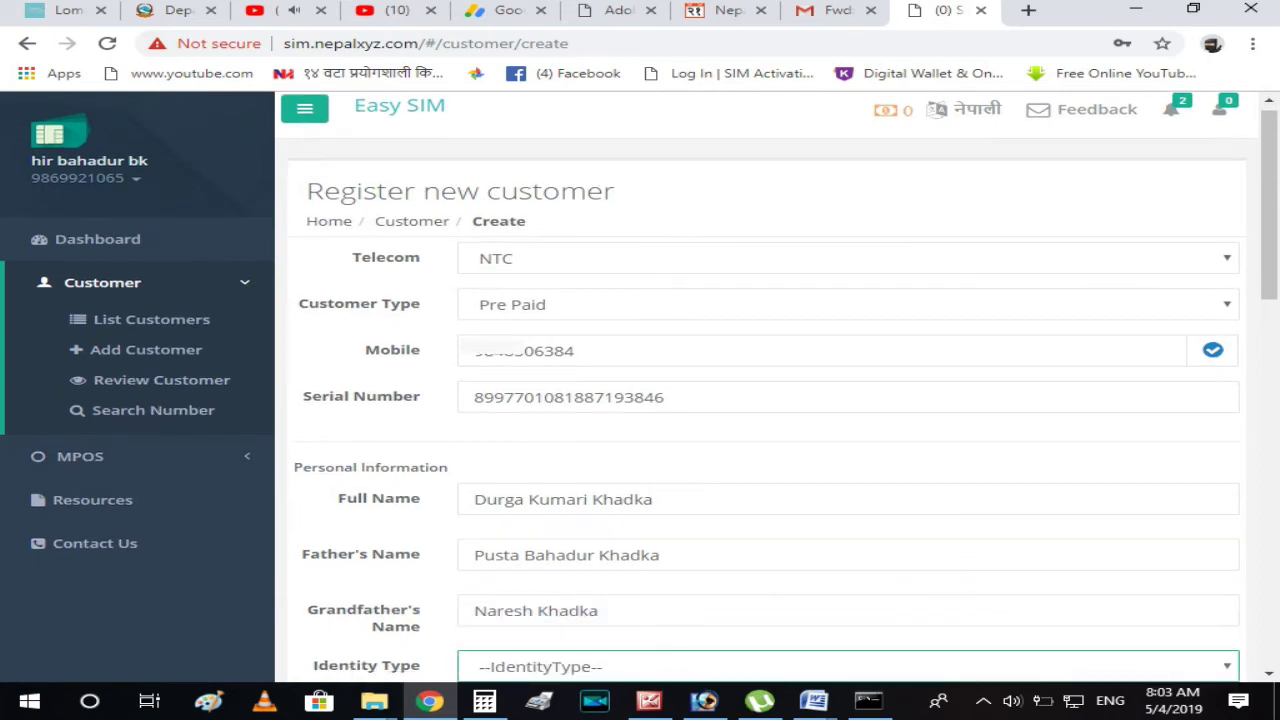
Set Identity Type to Citizenship and enter the customer's citizenship number.
scroll(760, 400, down, 3)
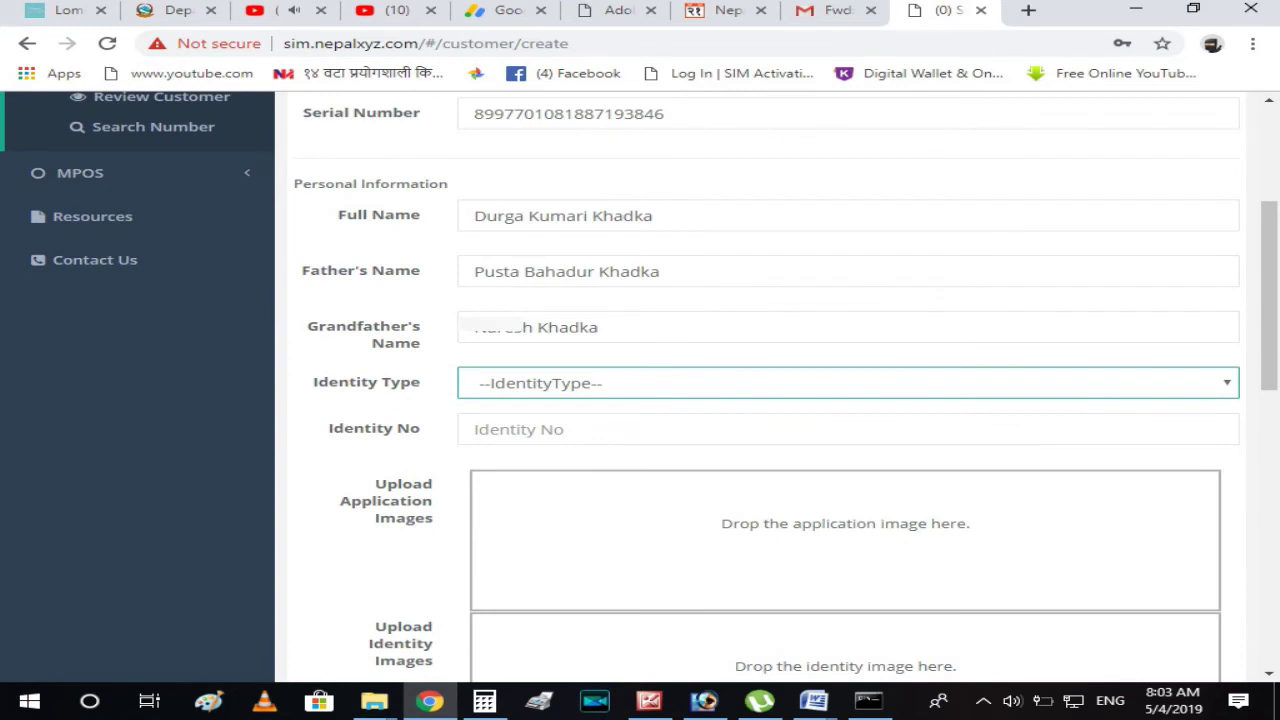
key(space)
key(Down)
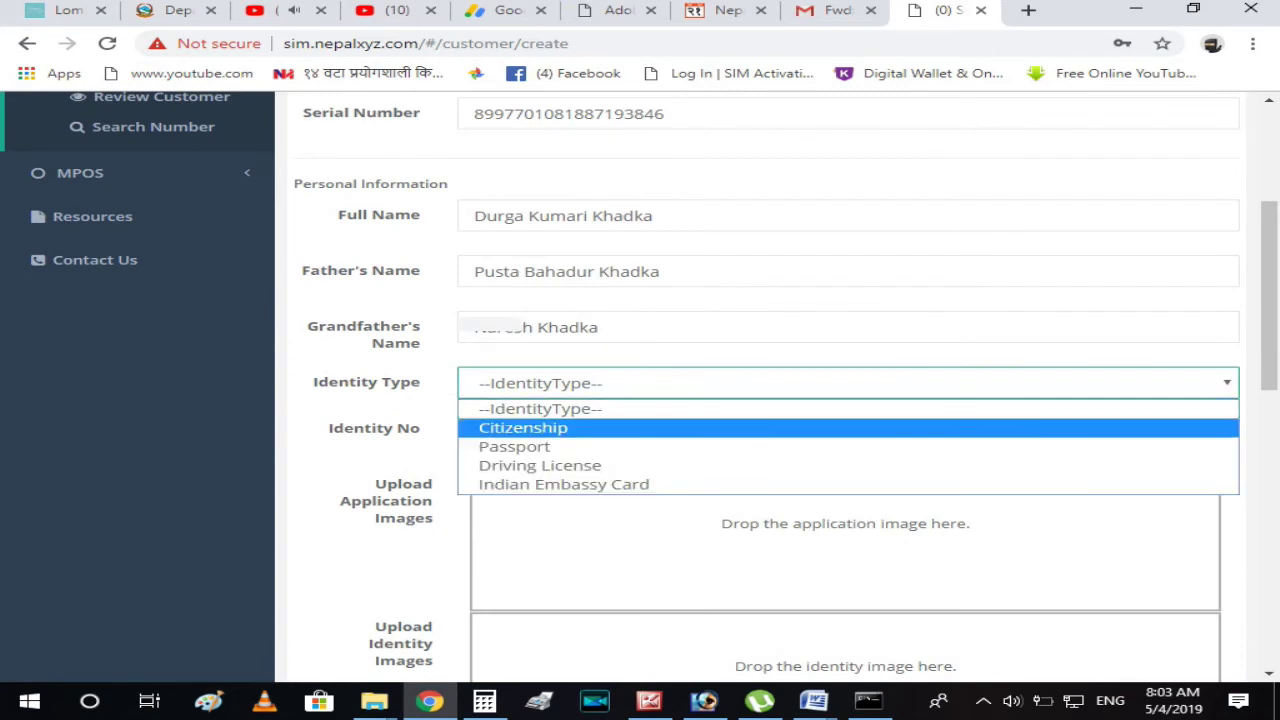
key(Return)
key(Tab)
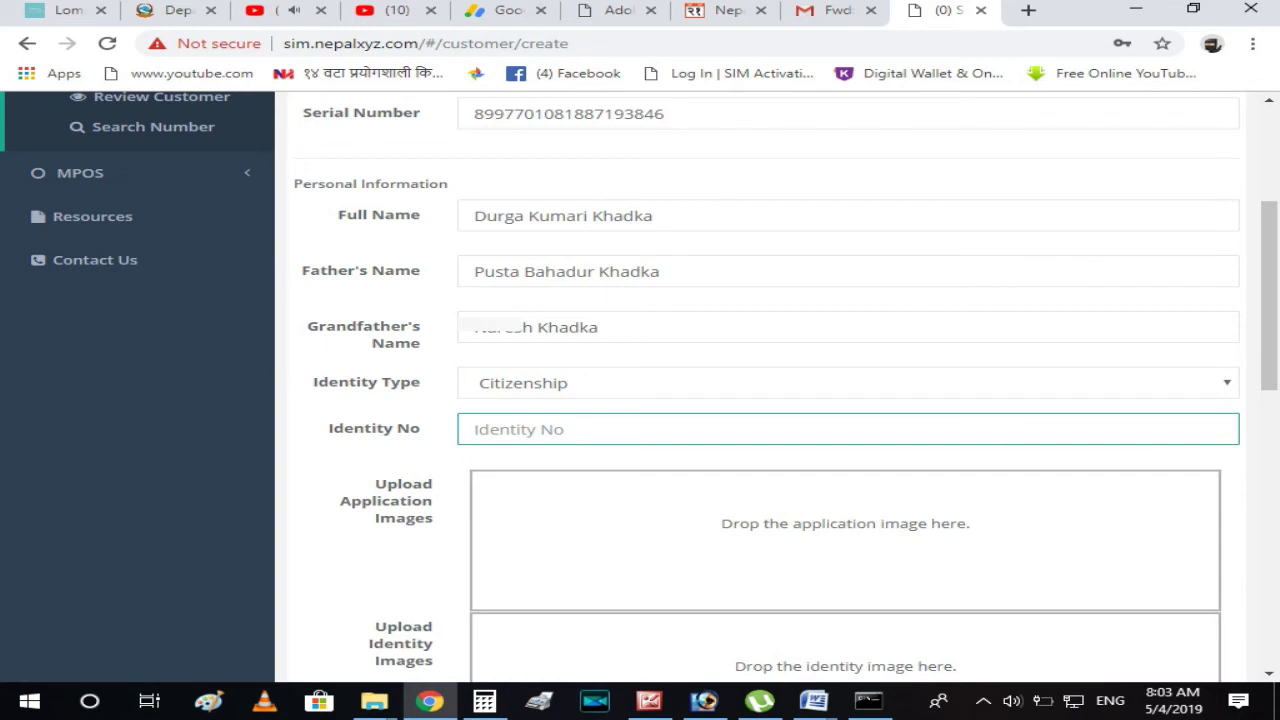
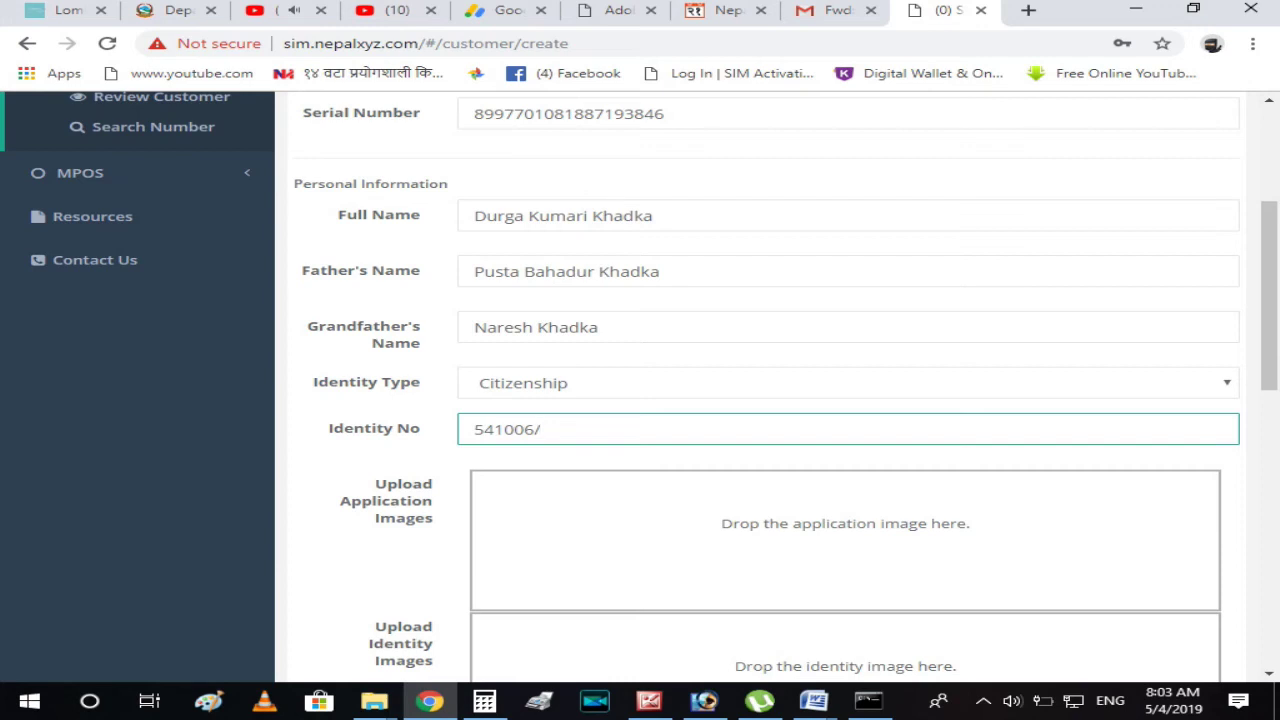
scroll(785, 387, down, 3)
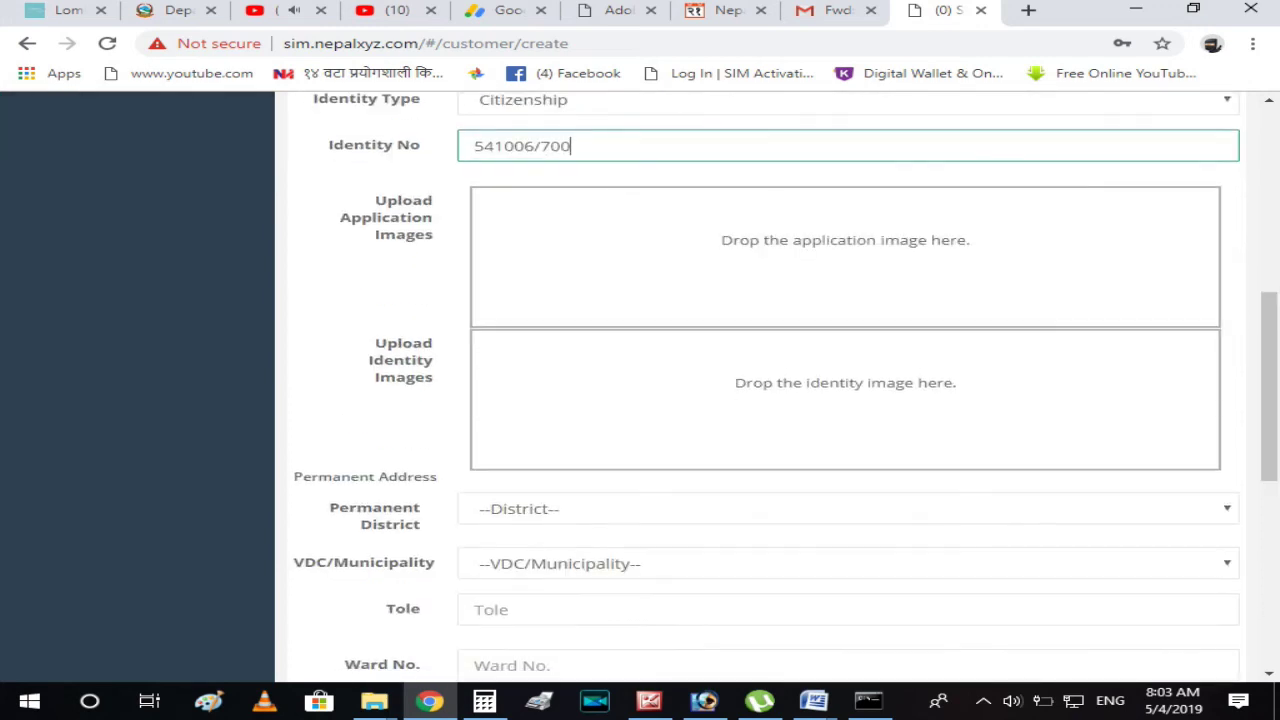
Select the customer's Permanent District from the district list.
key(Tab)
key(alt+Down)
key(r)
key(Down)
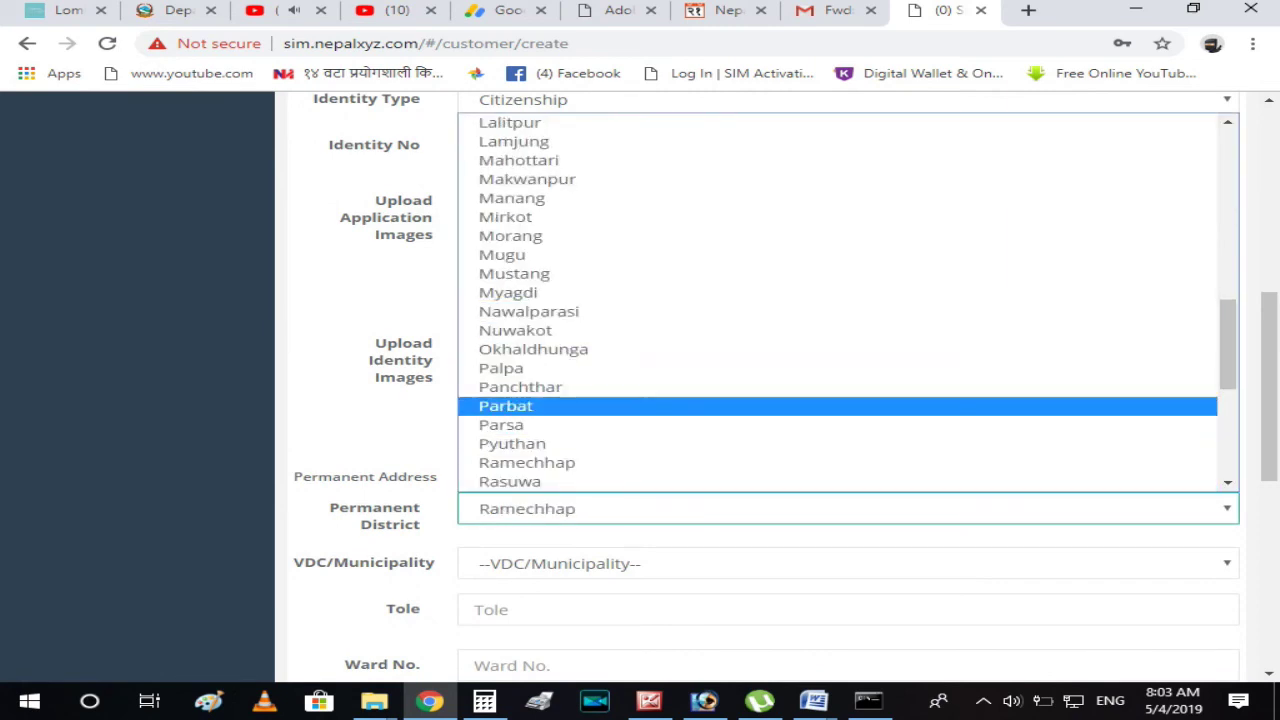
scroll(600, 410, up, 10)
scroll(600, 410, down, 5)
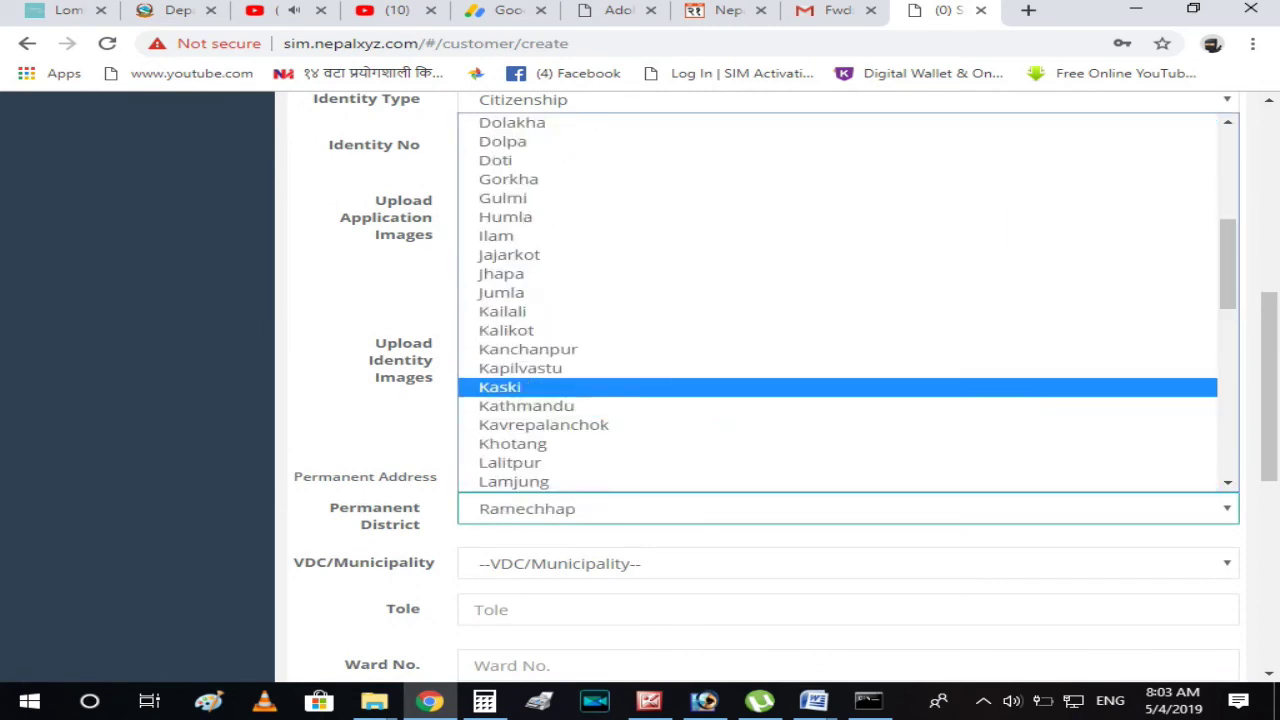
scroll(600, 387, down, 5)
scroll(600, 387, up, 12)
scroll(600, 300, up, 3)
scroll(600, 330, down, 12)
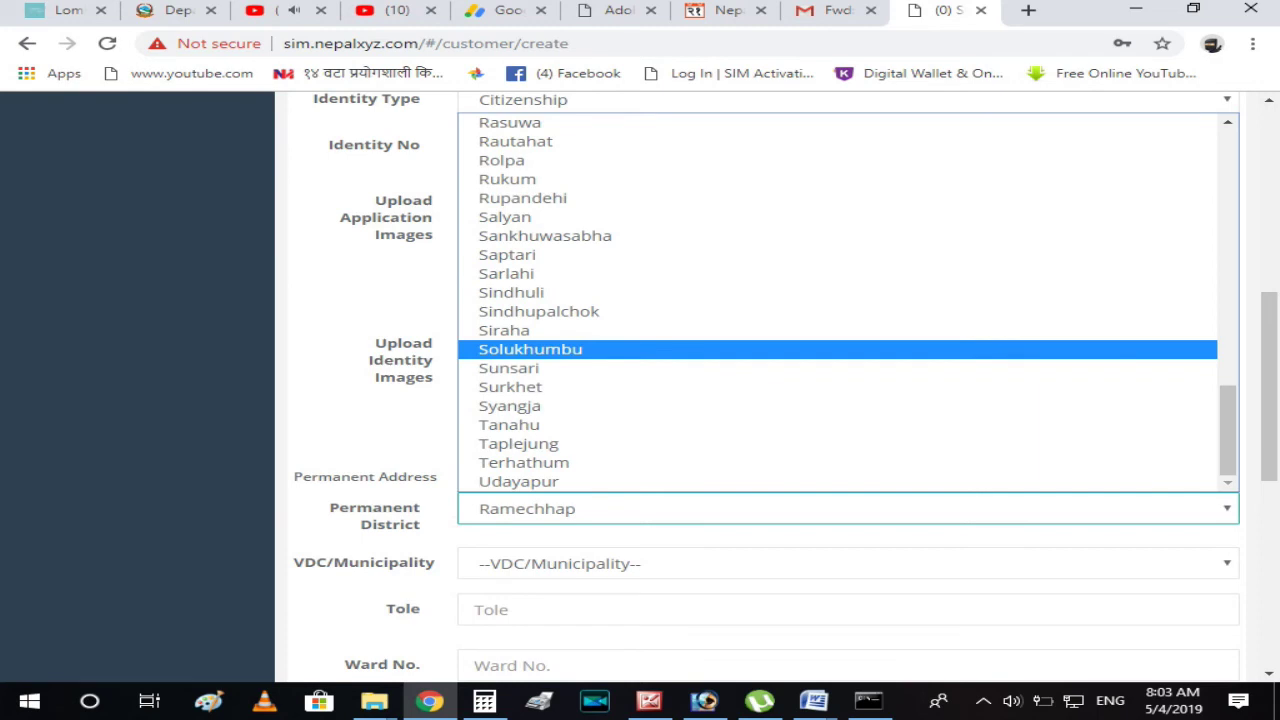
key(Escape)
key(Down)
key(Down)
key(Down)
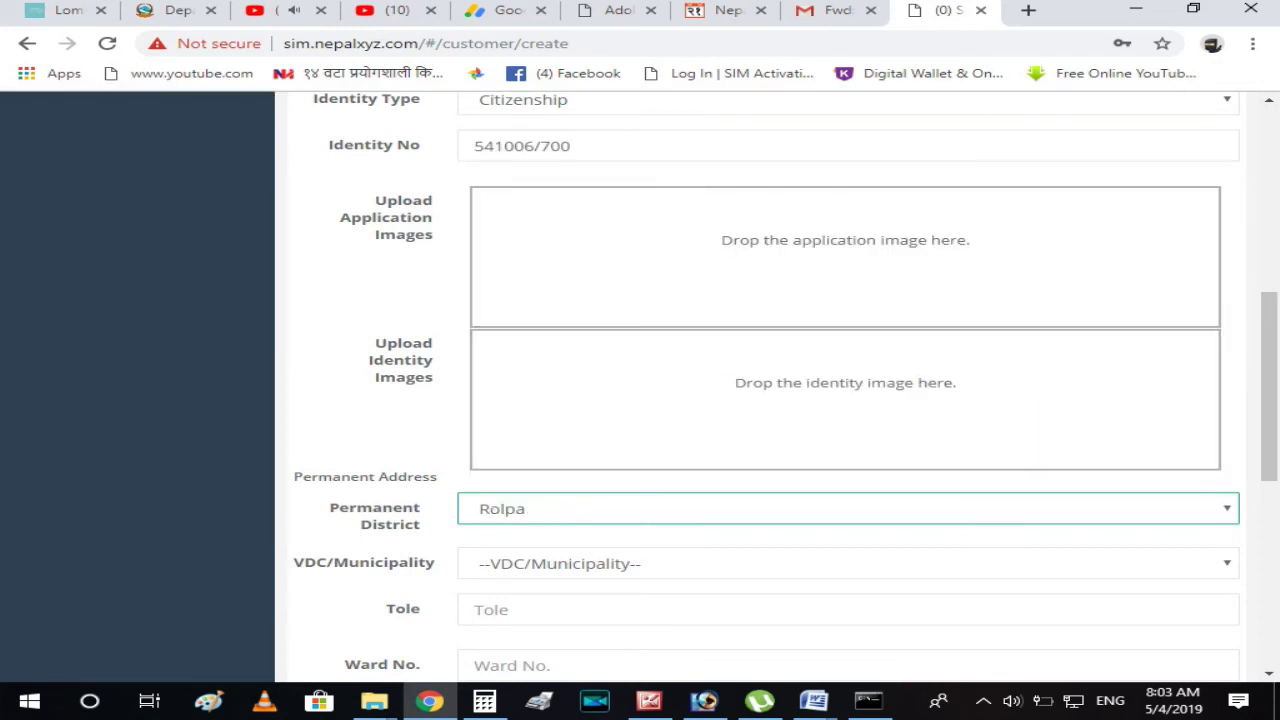
Choose the permanent VDC/Municipality and type the customer's tole name.
key(Tab)
key(alt+Down)
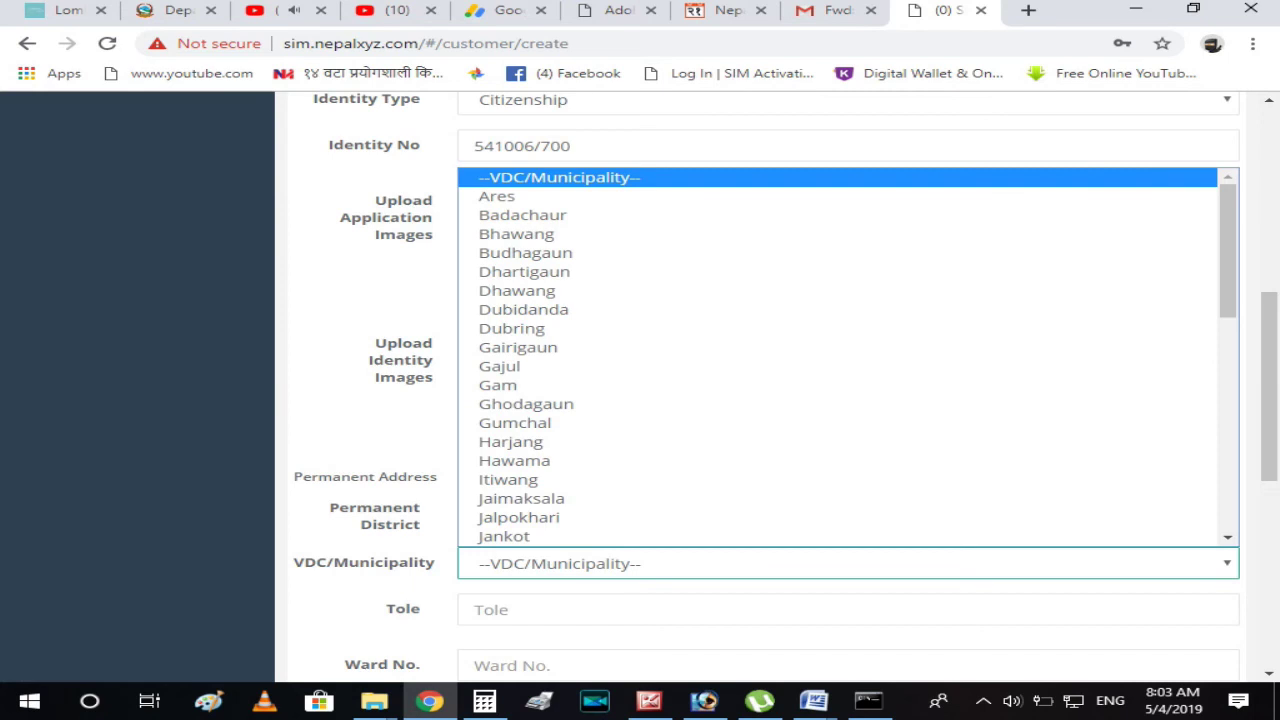
key(Down)
key(Down)
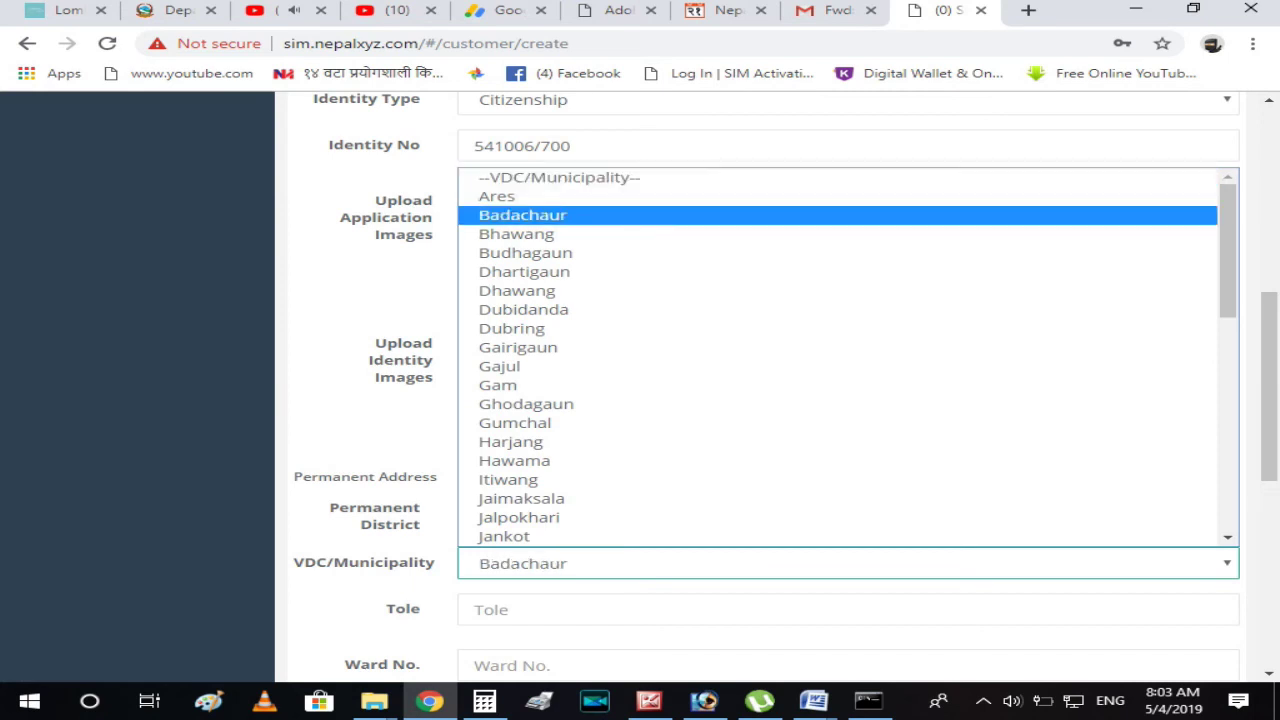
key(Return)
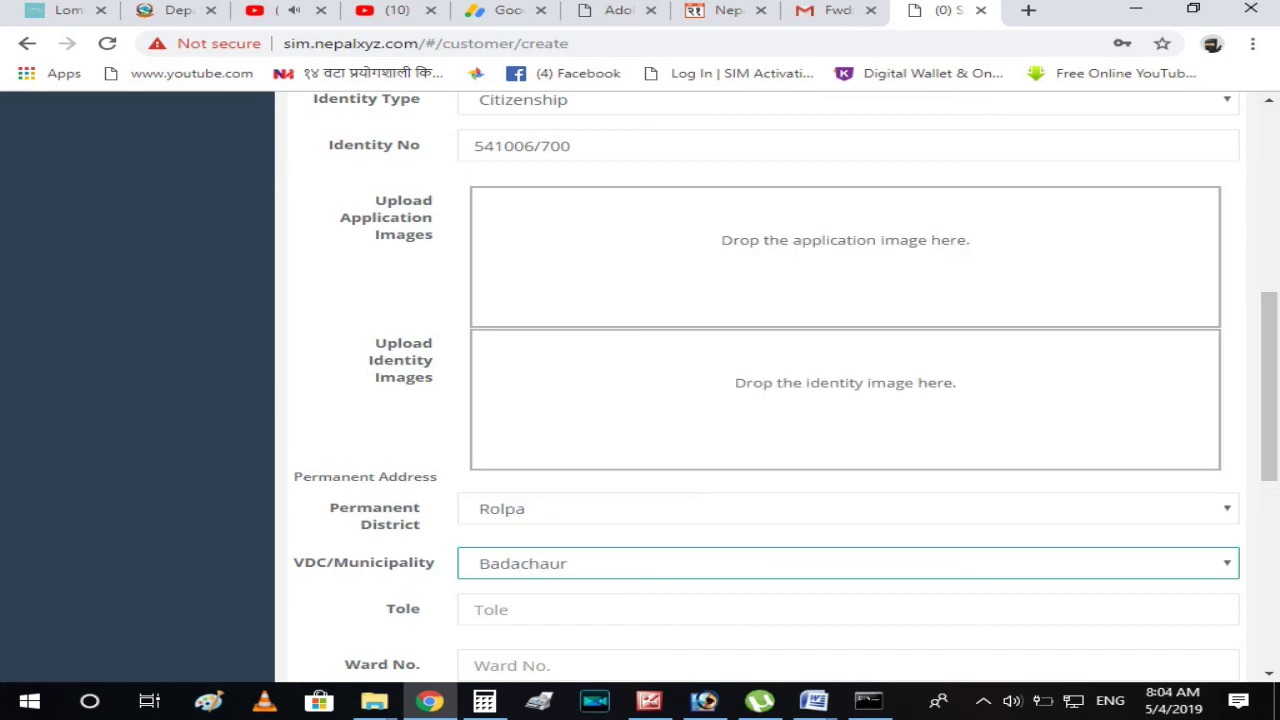
scroll(785, 387, down, 2)
key(Tab)
text(Bad)
text(adh)
key(BackSpace)
key(BackSpace)
text(chaur)
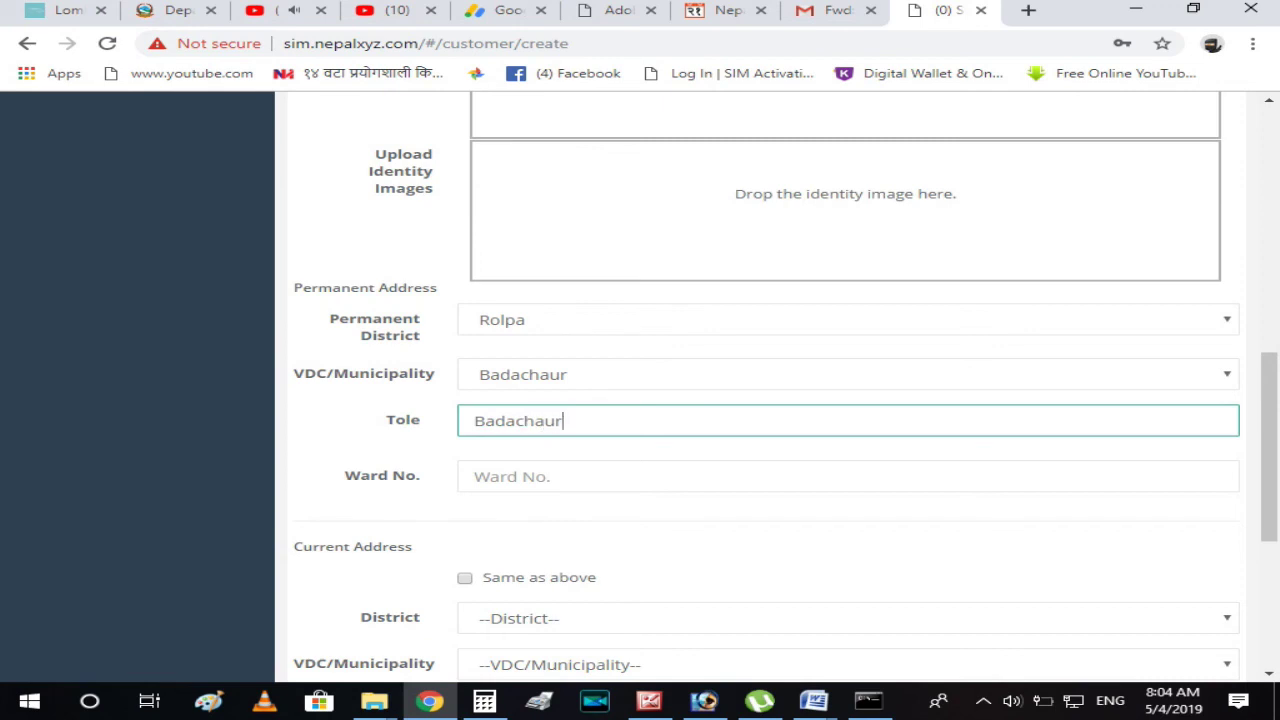
Enter the ward number and tick Same as above for the current address.
click(480, 476)
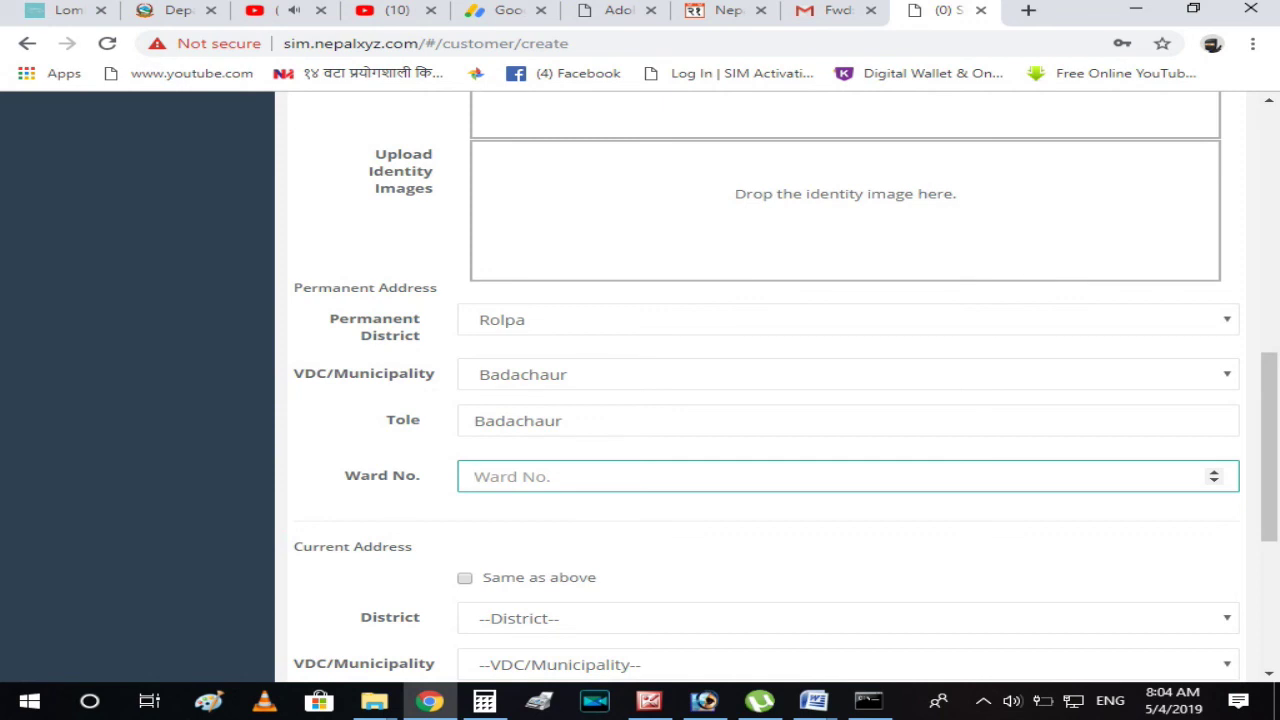
text(3)
scroll(760, 400, down, 4)
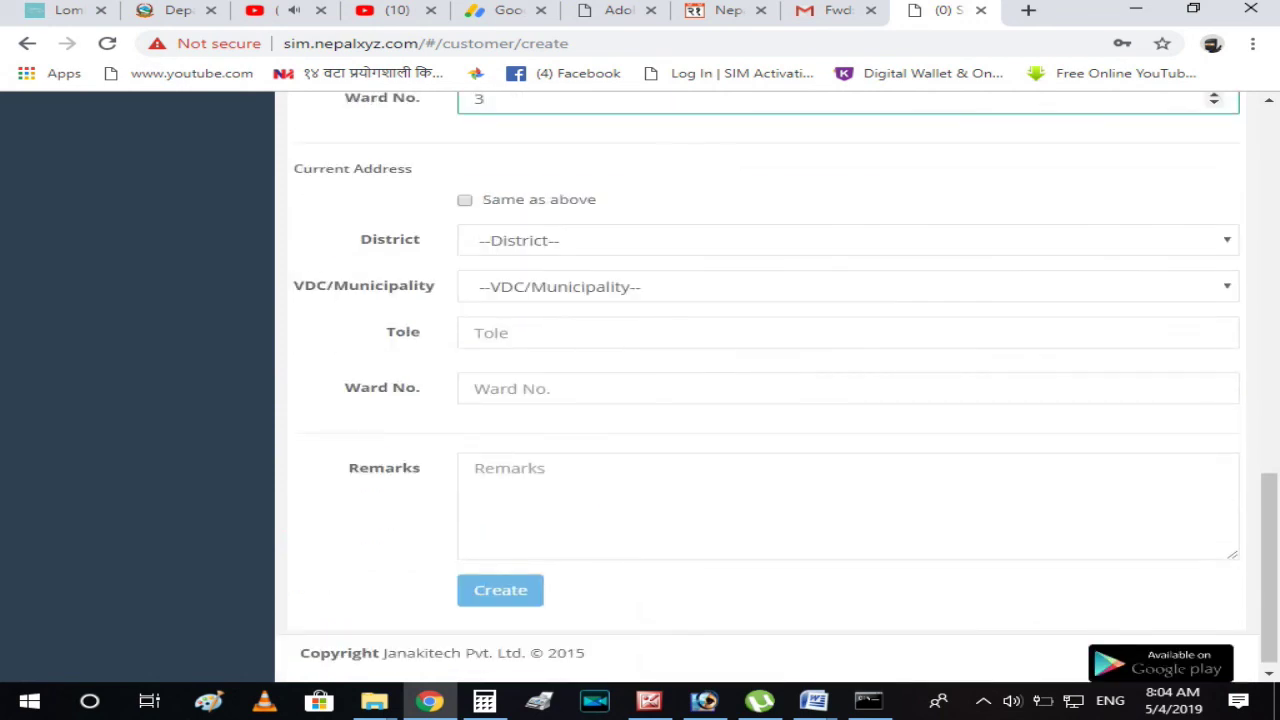
click(464, 199)
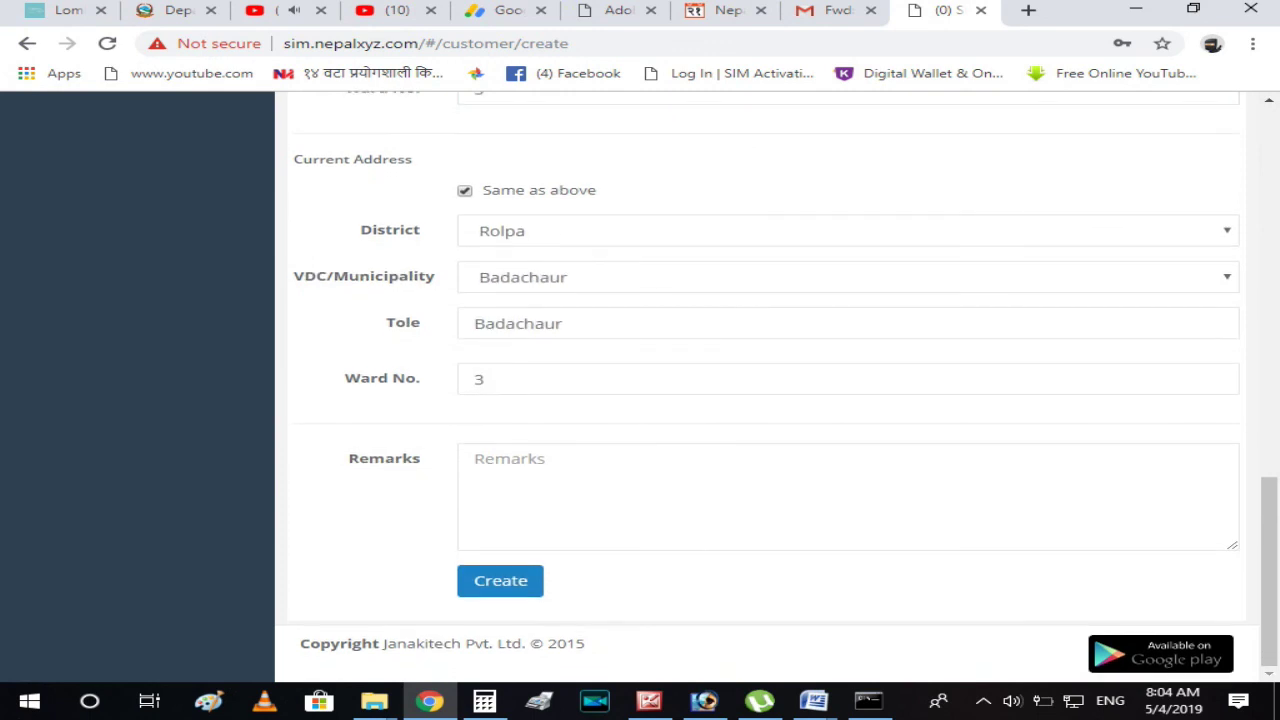
Type the remark and submit the registration with Create.
click(700, 500)
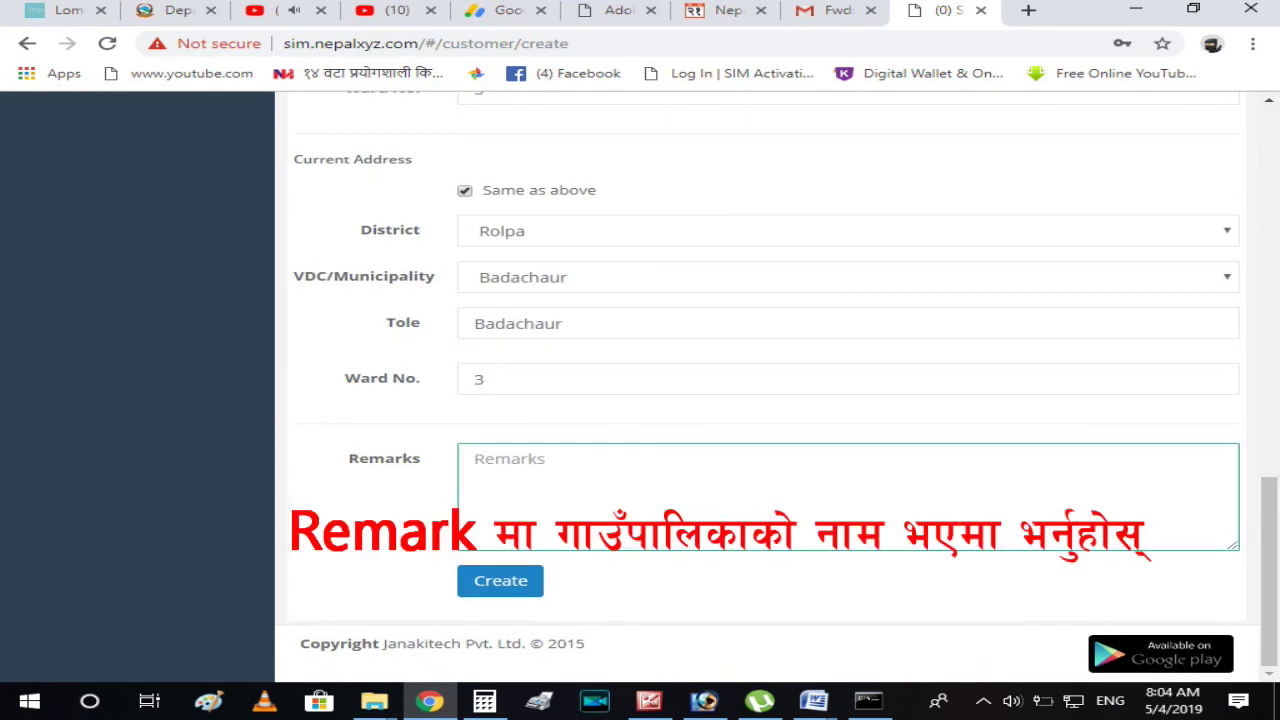
text(LUn)
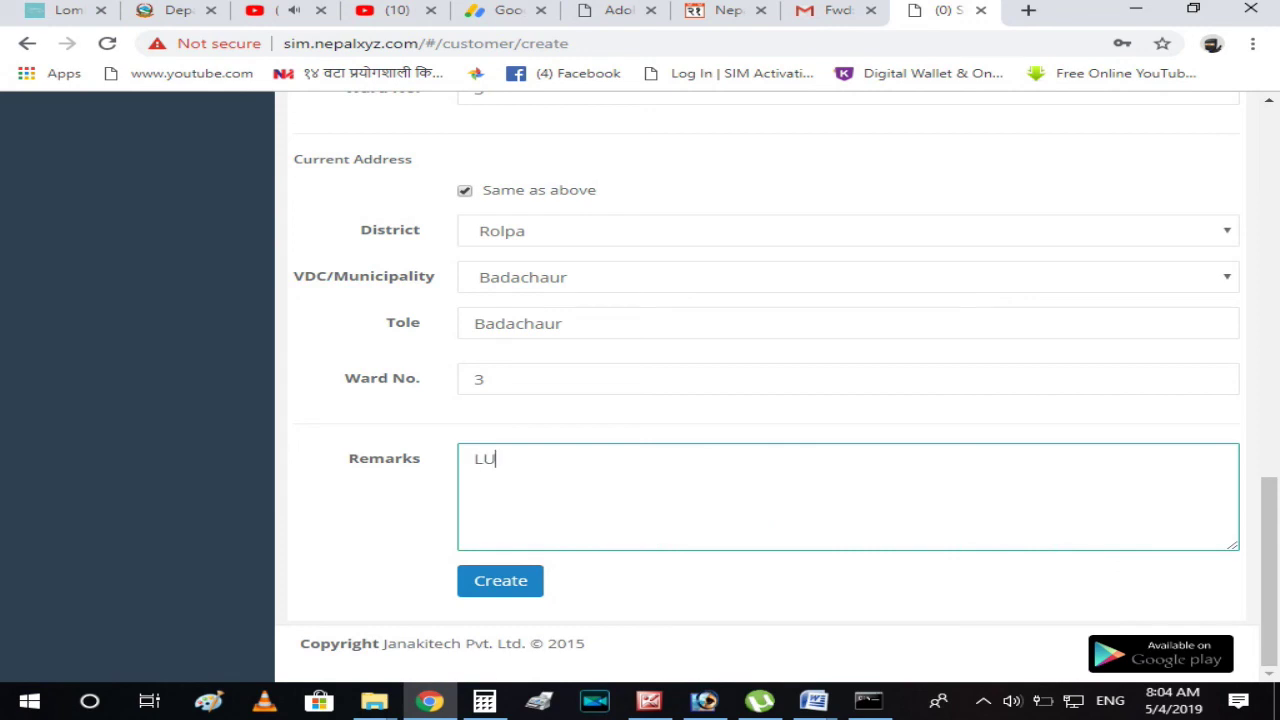
key(BackSpace)
key(BackSpace)
text(ungri)
key(Tab)
key(Return)
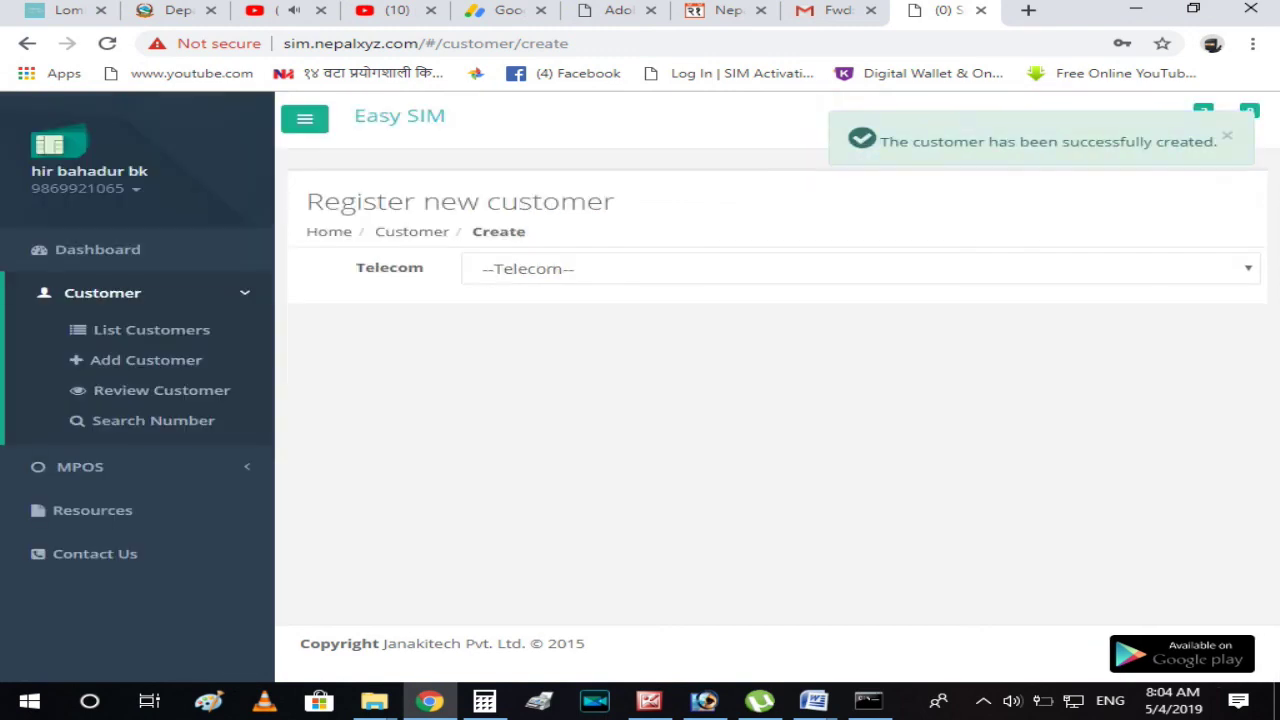